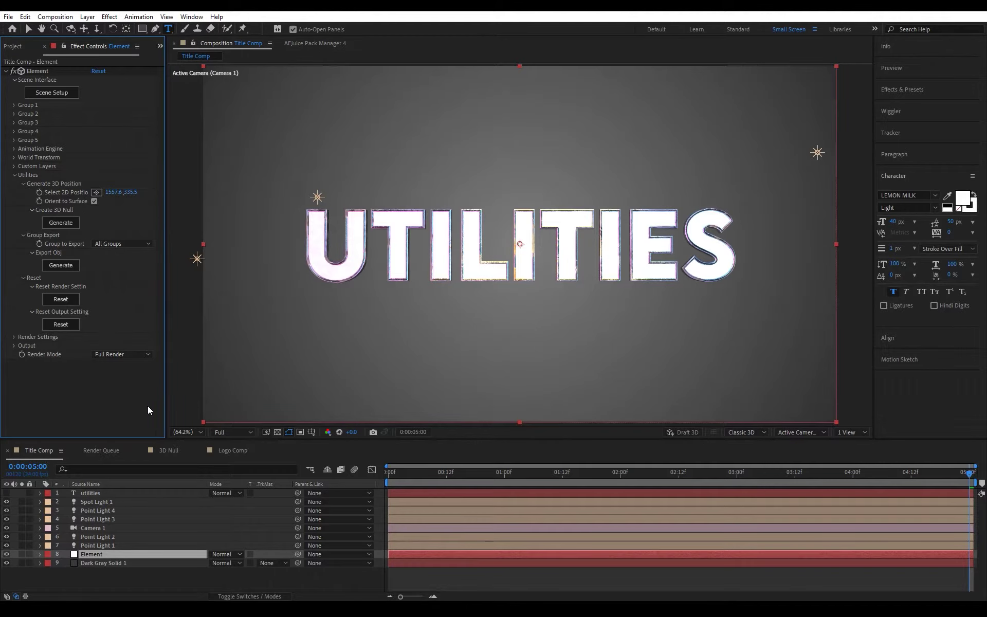
Open the 3D Null composition and inspect the airplane model of its Element layer in Scene Setup.
{"action": "left_click", "coordinate": [164, 452]}
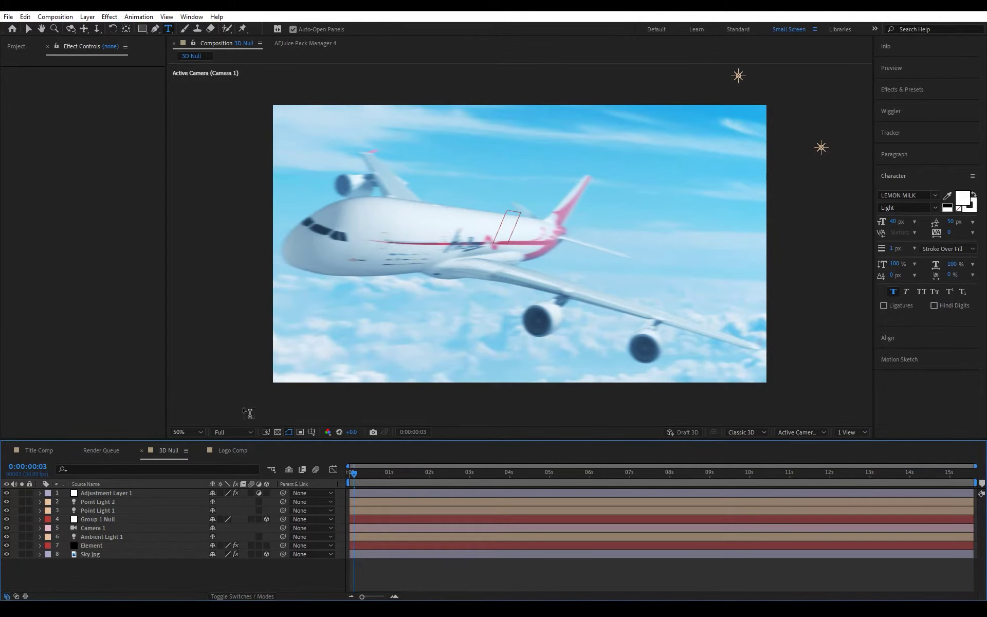
{"action": "left_click", "coordinate": [102, 546]}
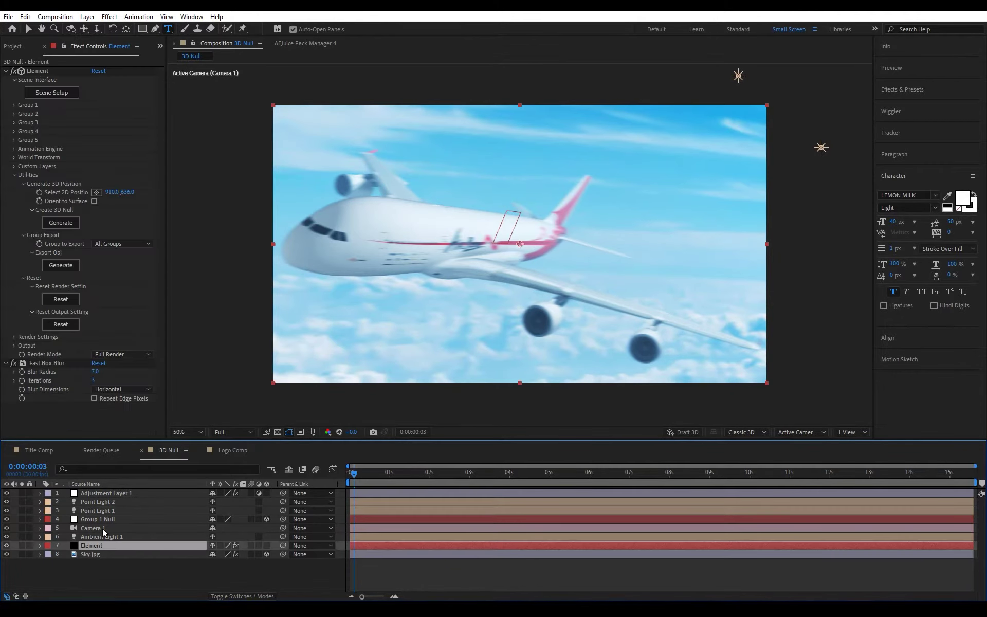
{"action": "left_click", "coordinate": [55, 93]}
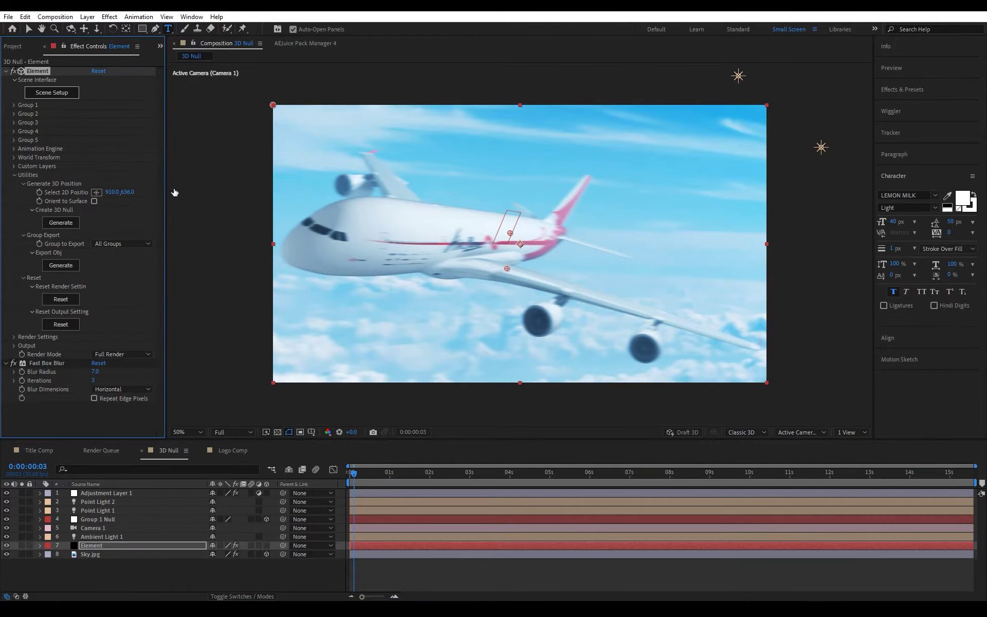
{"action": "scroll", "coordinate": [267, 315], "scroll_direction": "up", "scroll_amount": 5}
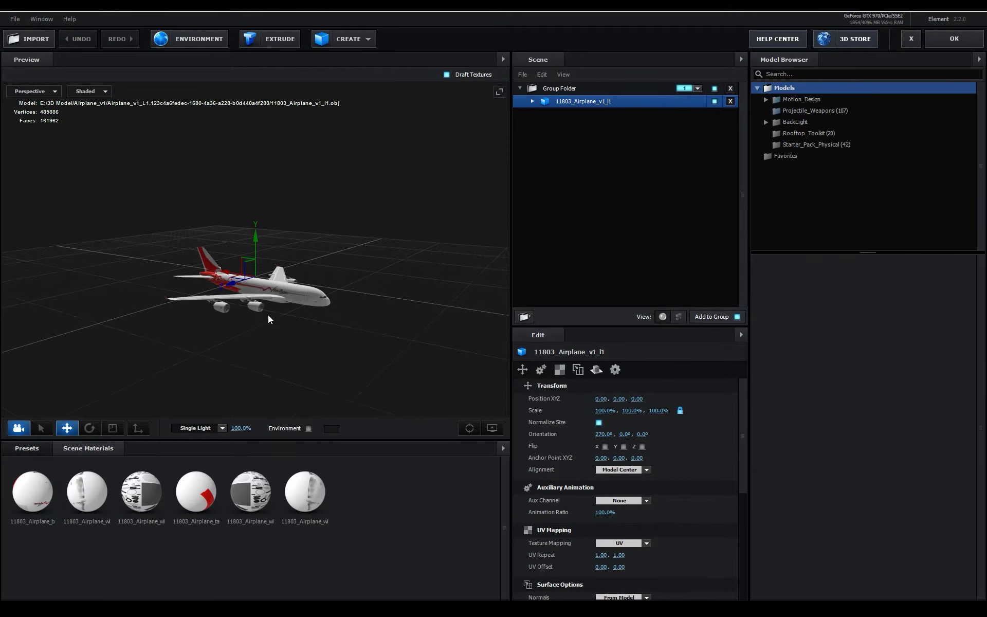
{"action": "left_click_drag", "start_coordinate": [274, 351], "coordinate": [258, 335]}
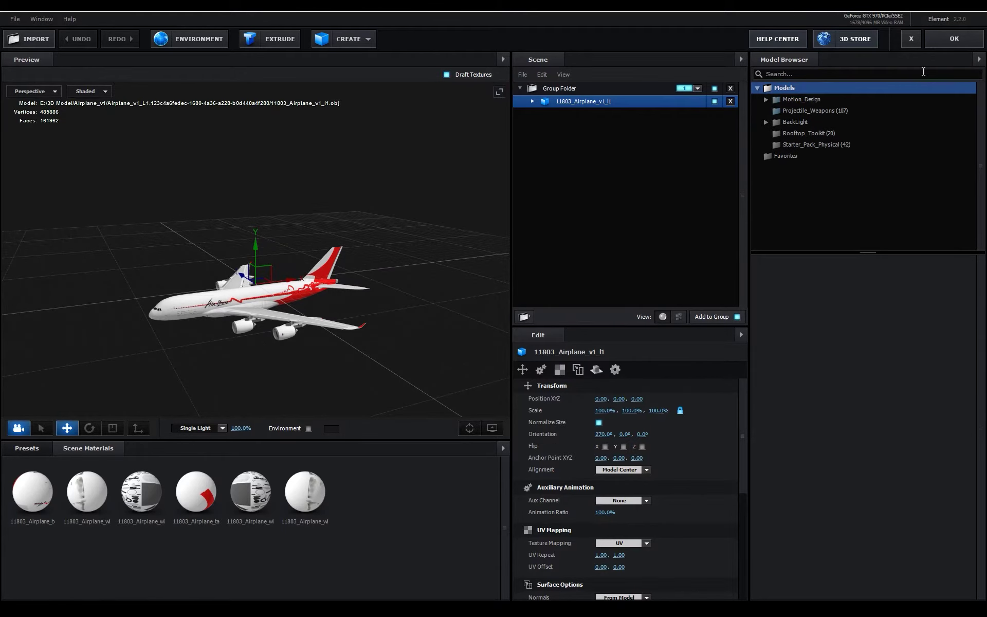
{"action": "left_click", "coordinate": [943, 43]}
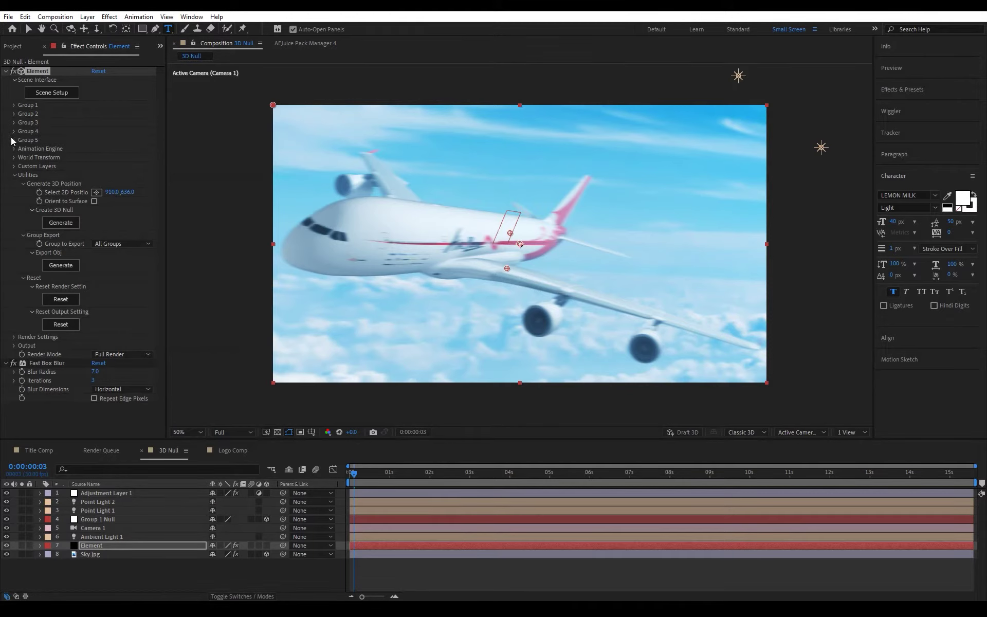
Compare the airplane with Fast Box Blur off and on, and with the Sky.jpg background hidden and shown.
{"action": "left_click", "coordinate": [6, 72]}
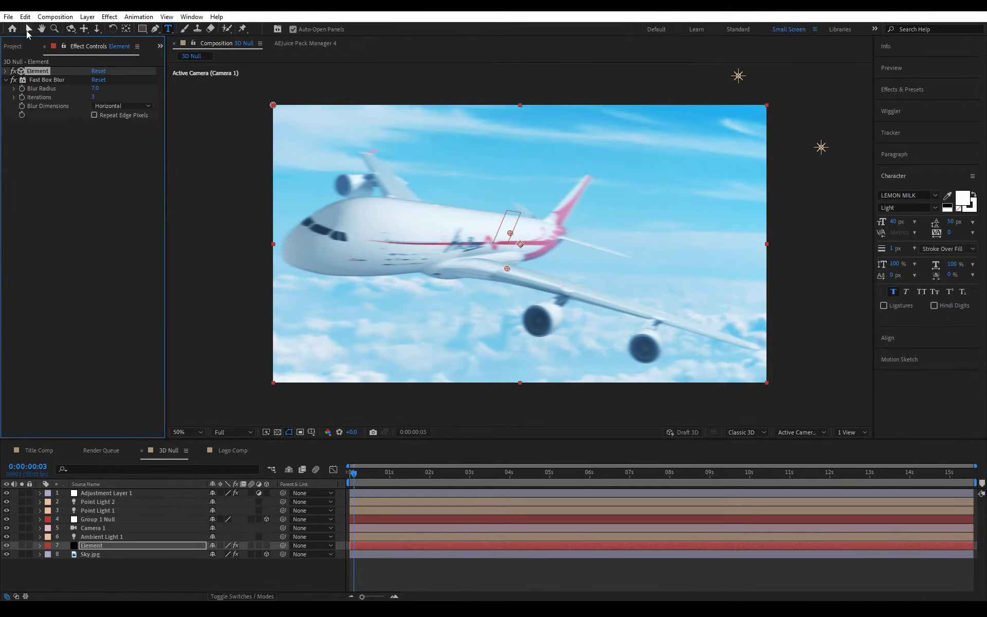
{"action": "left_click", "coordinate": [29, 30]}
{"action": "left_click", "coordinate": [13, 80]}
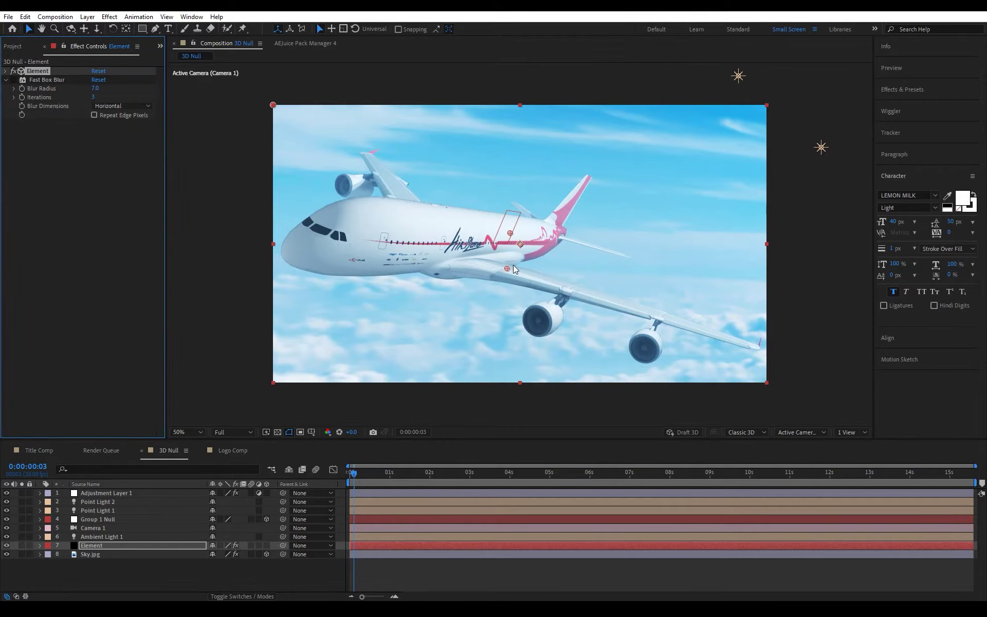
{"action": "left_click", "coordinate": [6, 556]}
{"action": "left_click", "coordinate": [6, 556]}
{"action": "mouse_move", "coordinate": [5, 556]}
{"action": "left_mouse_down"}
{"action": "mouse_move", "coordinate": [8, 537]}
{"action": "mouse_move", "coordinate": [4, 557]}
{"action": "left_mouse_up"}
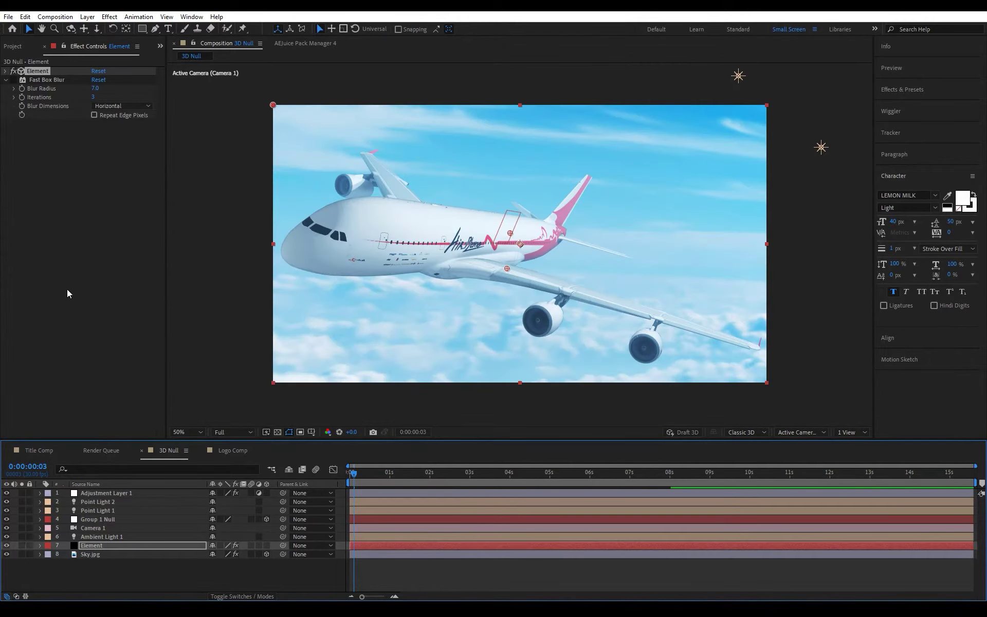
{"action": "left_click", "coordinate": [14, 81]}
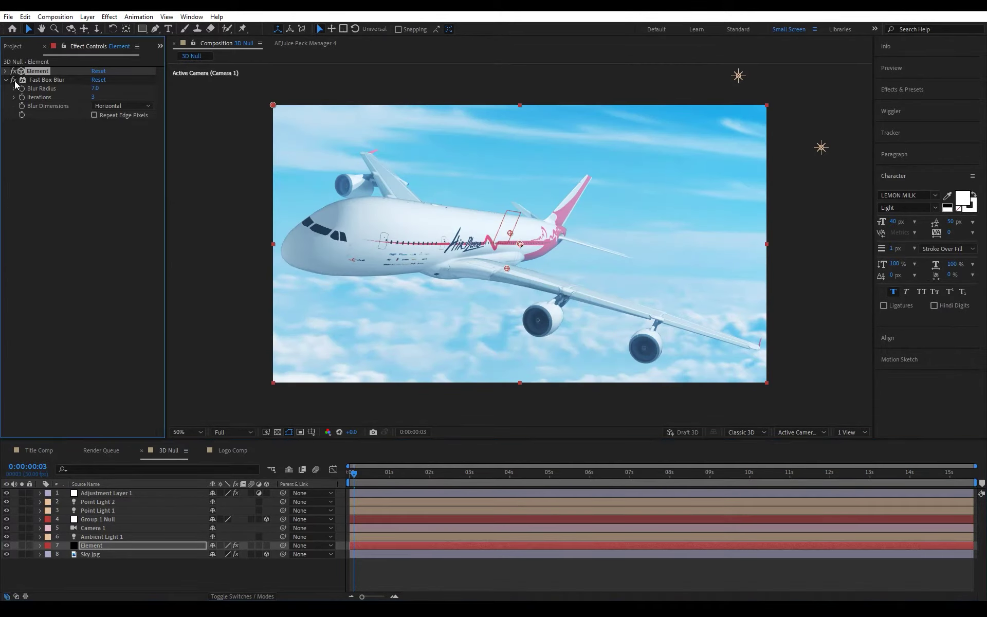
{"action": "left_click", "coordinate": [15, 81]}
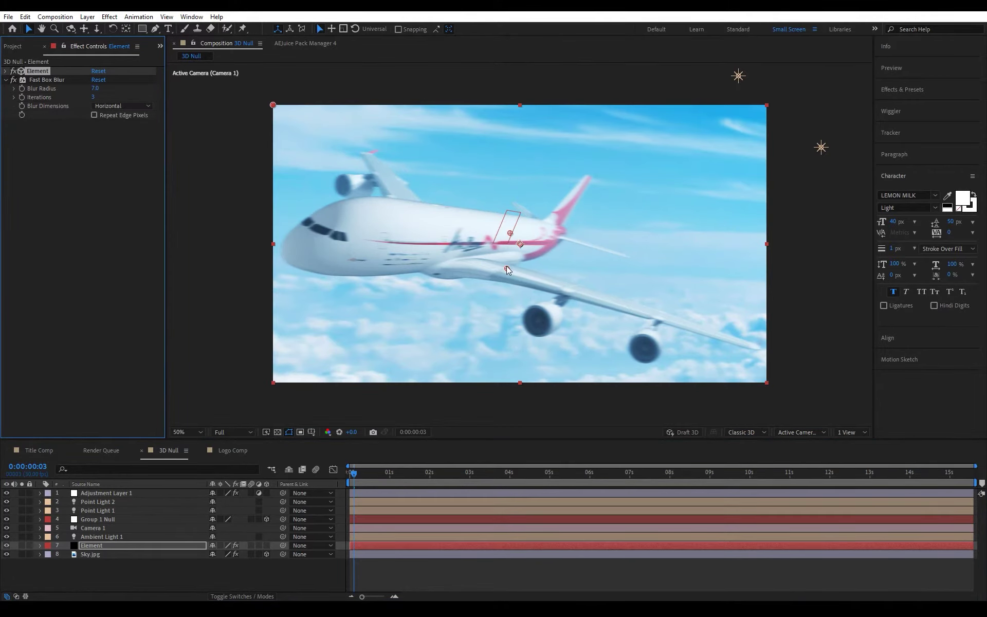
Return to the start of the timeline, add Robot0249.tif as the topmost layer and hide it.
{"action": "left_click", "coordinate": [356, 471]}
{"action": "mouse_move", "coordinate": [356, 471]}
{"action": "left_mouse_down"}
{"action": "mouse_move", "coordinate": [413, 477]}
{"action": "mouse_move", "coordinate": [341, 483]}
{"action": "left_mouse_up"}
{"action": "left_click", "coordinate": [12, 46]}
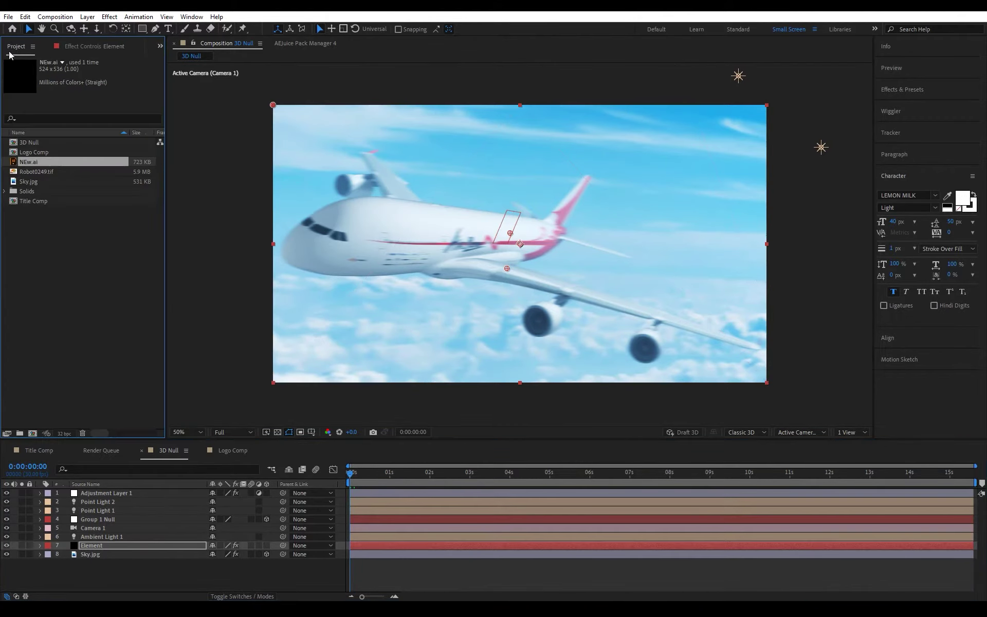
{"action": "left_click", "coordinate": [31, 172]}
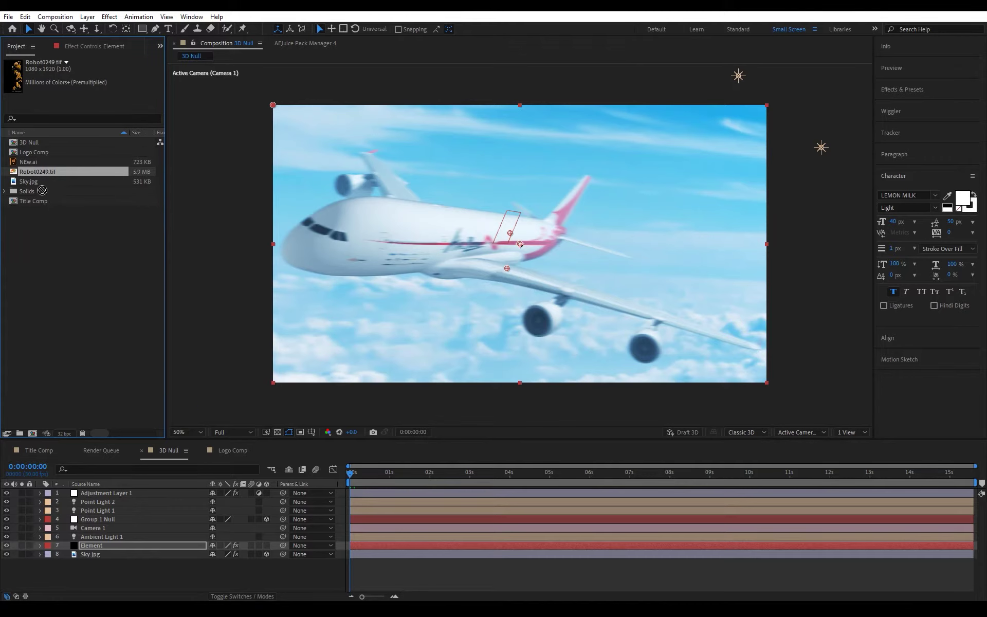
{"action": "left_click_drag", "start_coordinate": [42, 190], "coordinate": [121, 491]}
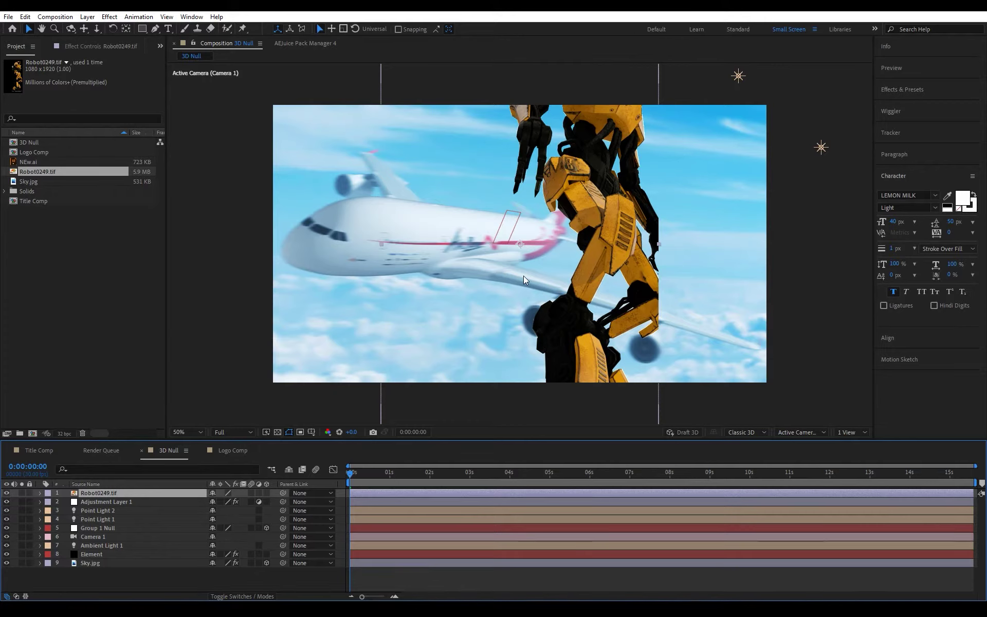
{"action": "left_click", "coordinate": [6, 493]}
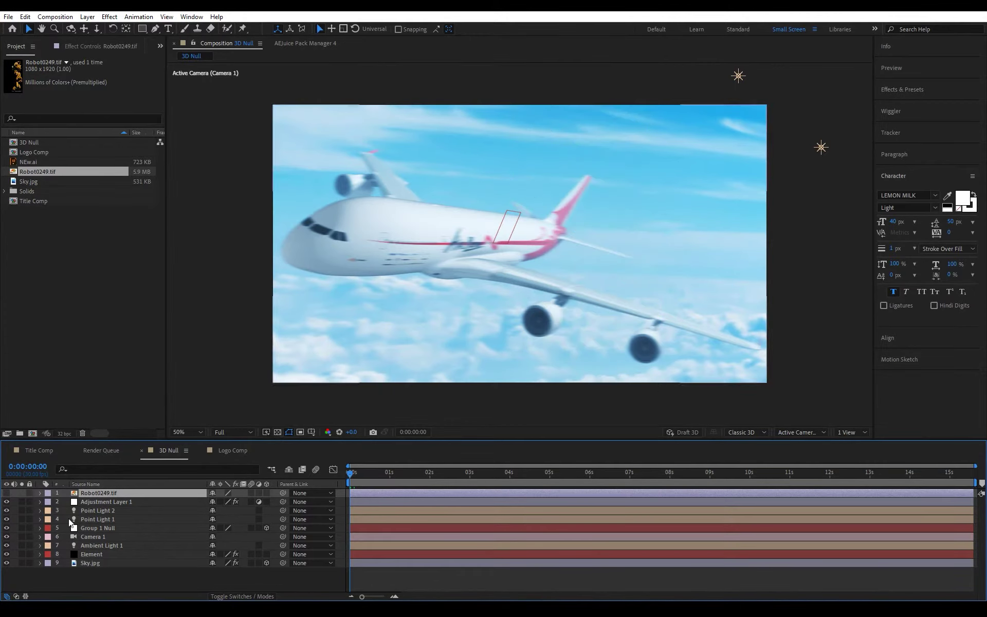
Set the Element layer's Generate 3D Position point on the airplane wing at 1034, 672 and generate a 3D null there.
{"action": "left_click", "coordinate": [100, 555]}
{"action": "left_click", "coordinate": [91, 47]}
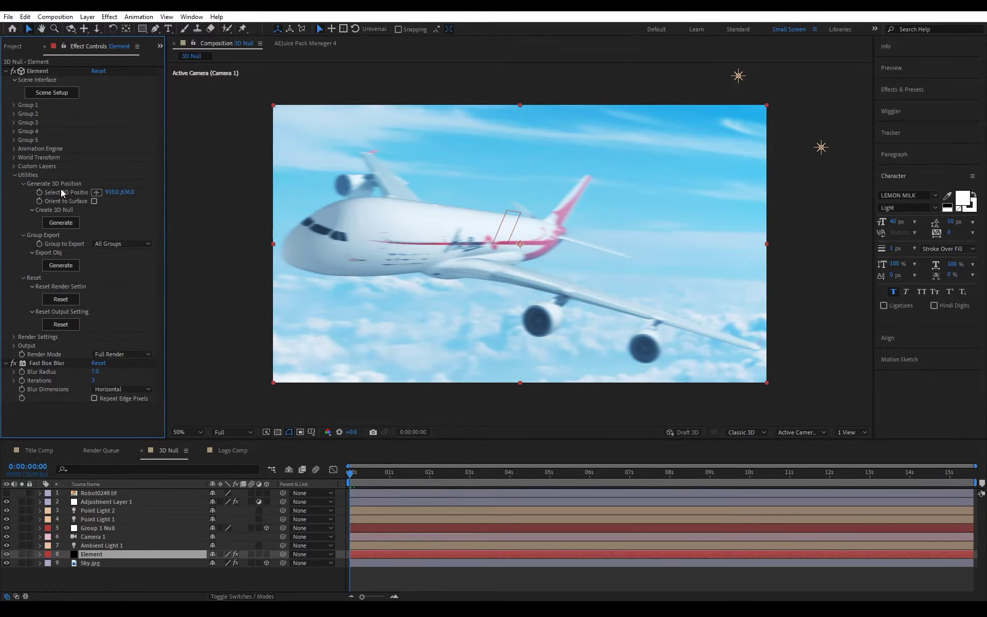
{"action": "left_click", "coordinate": [96, 193]}
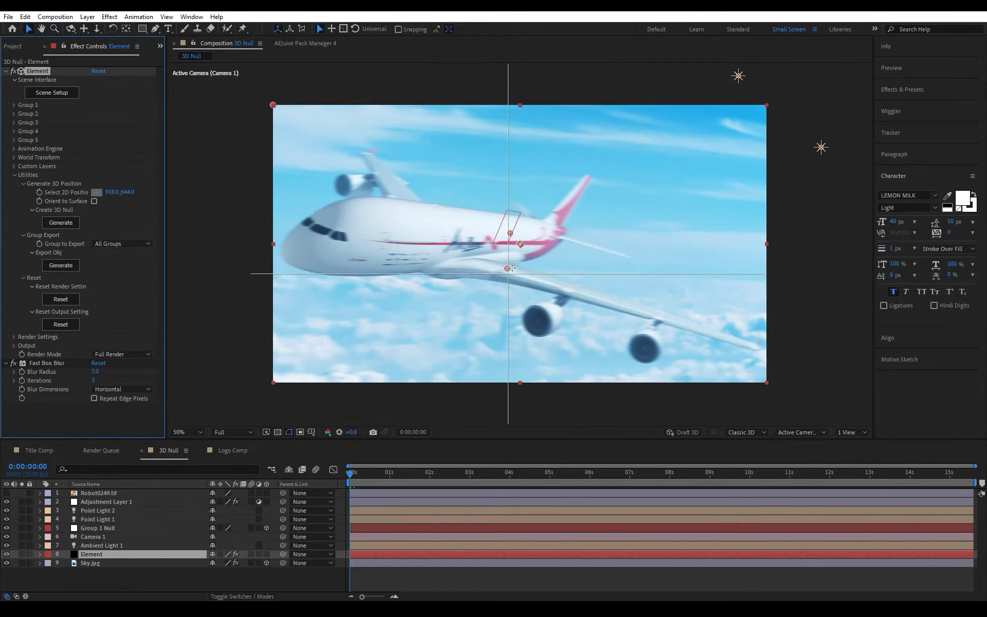
{"action": "left_click", "coordinate": [539, 278]}
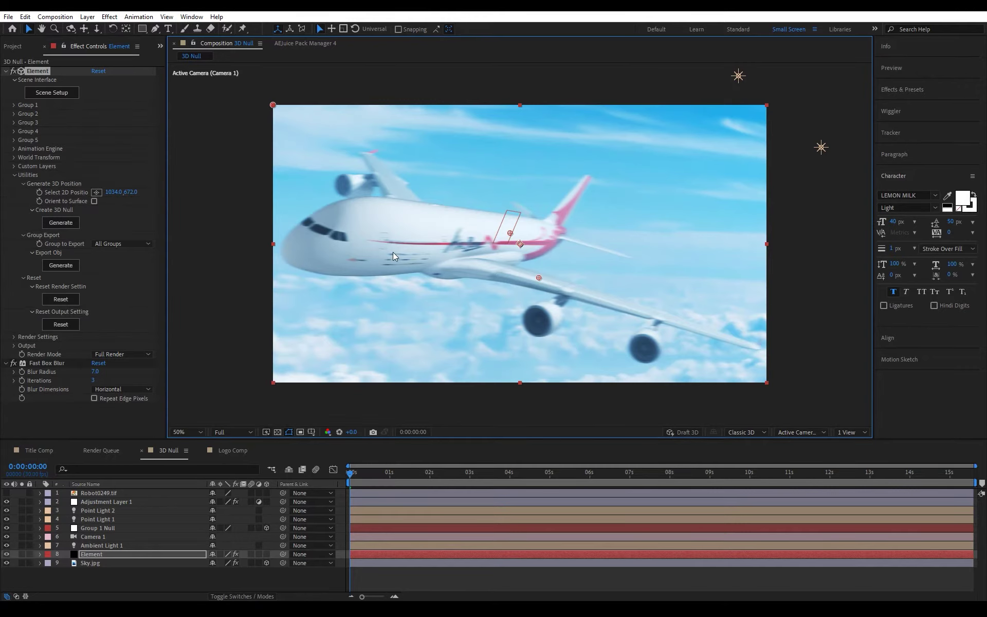
{"action": "left_click", "coordinate": [95, 203]}
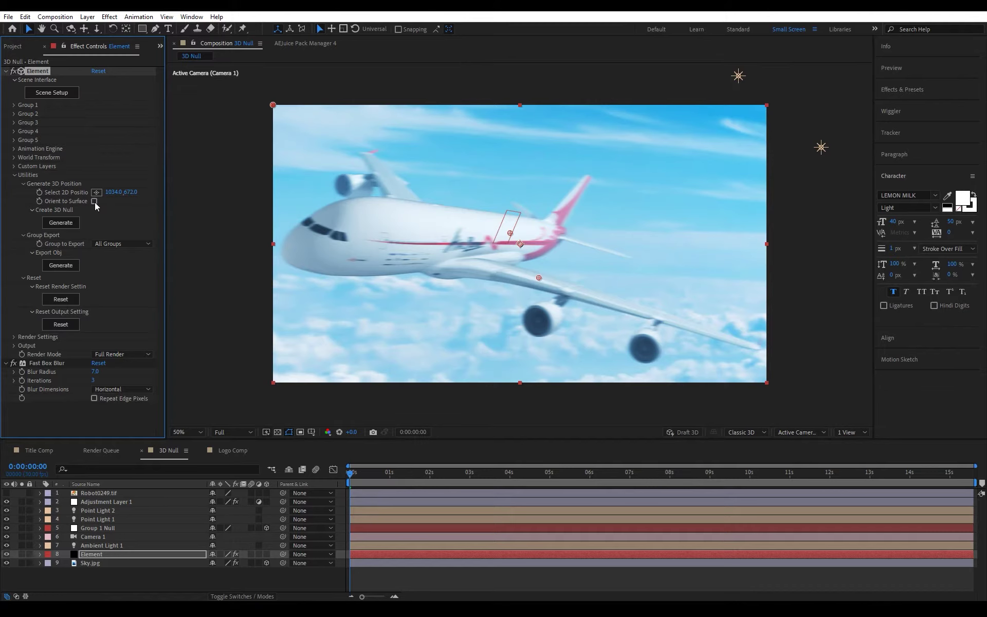
{"action": "left_click", "coordinate": [60, 222]}
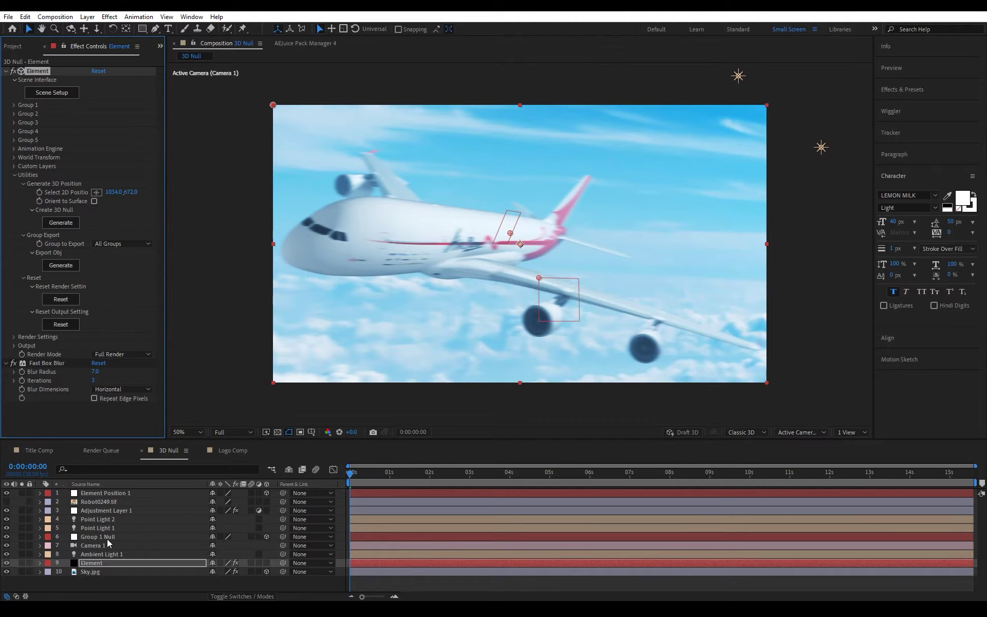
Show the Robot0249.tif layer again and turn it into a 3D layer.
{"action": "left_click", "coordinate": [97, 492]}
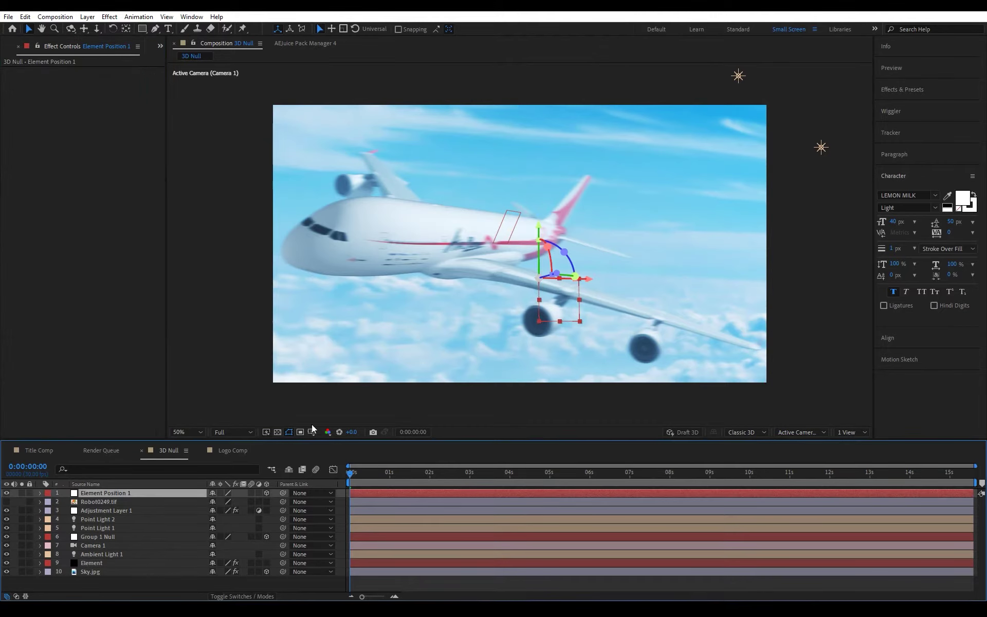
{"action": "left_click", "coordinate": [6, 502]}
{"action": "left_click", "coordinate": [84, 503]}
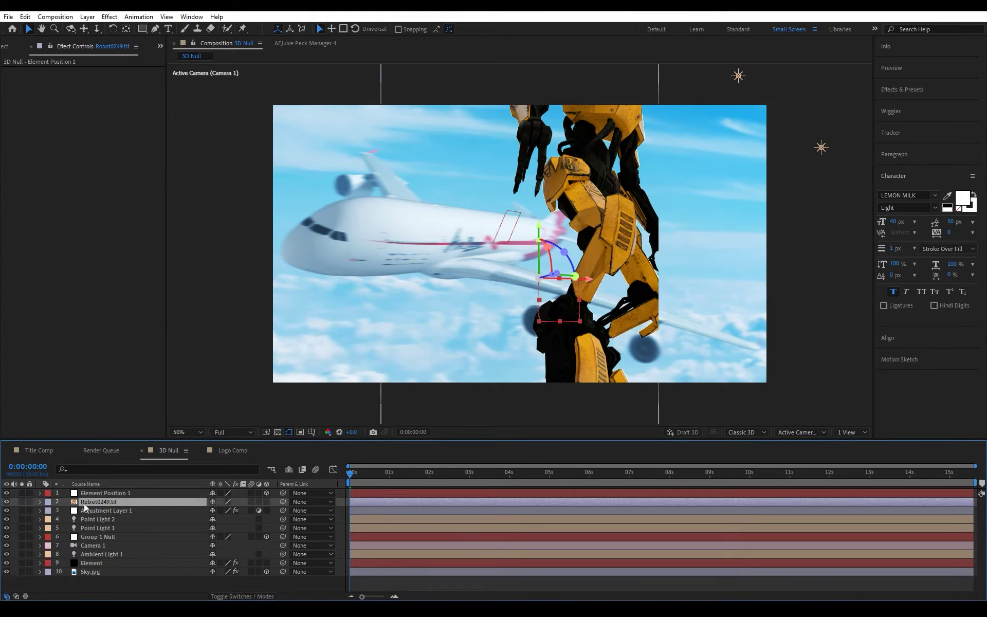
{"action": "left_click", "coordinate": [267, 503]}
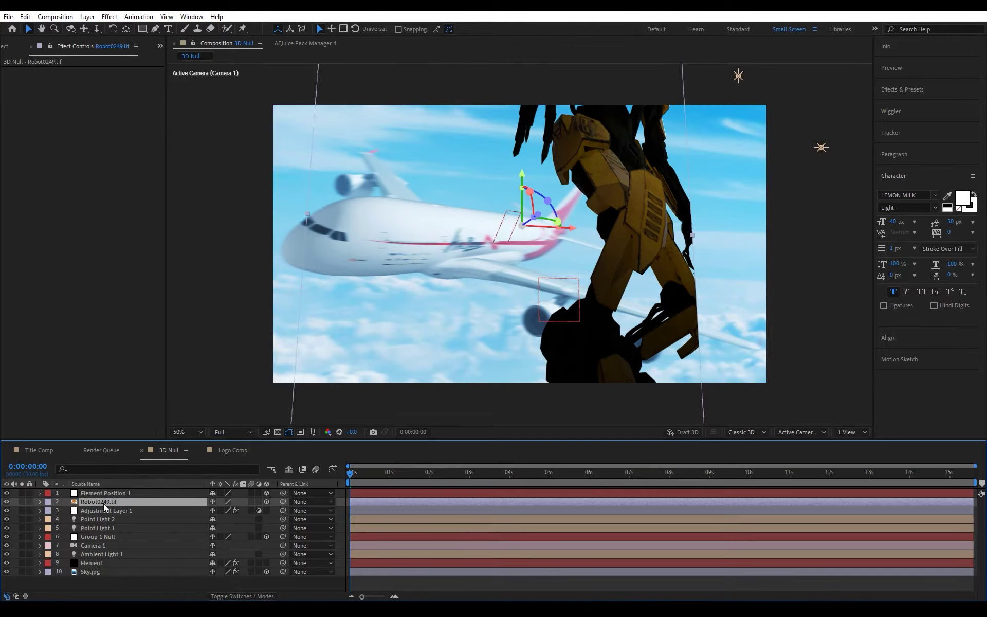
Turn off Accepts Lights and Accepts Shadows in the robot layer's material options.
{"action": "key", "text": "a"}
{"action": "key", "text": "a"}
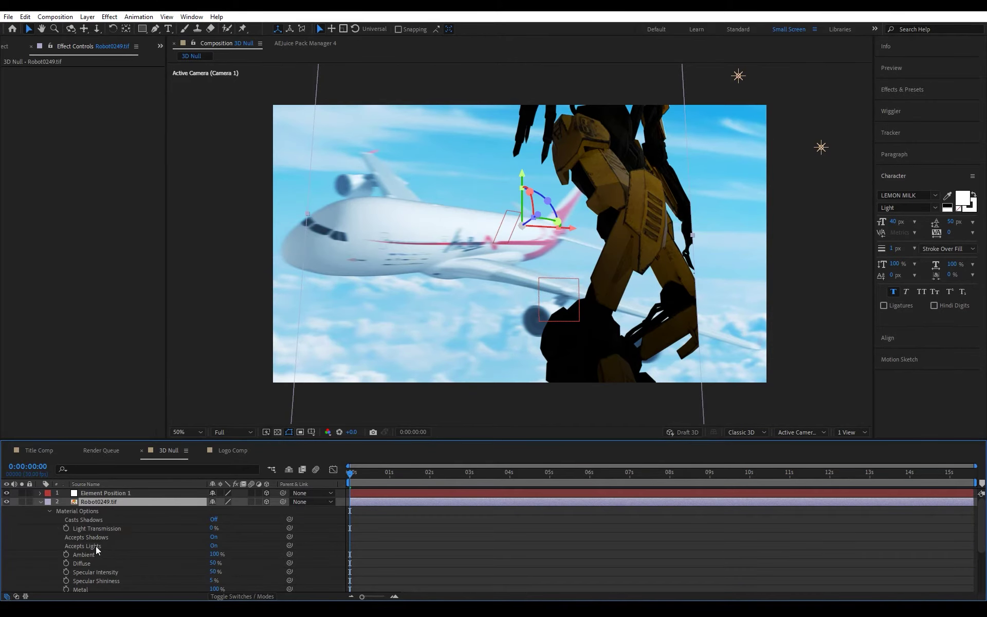
{"action": "left_click", "coordinate": [215, 547]}
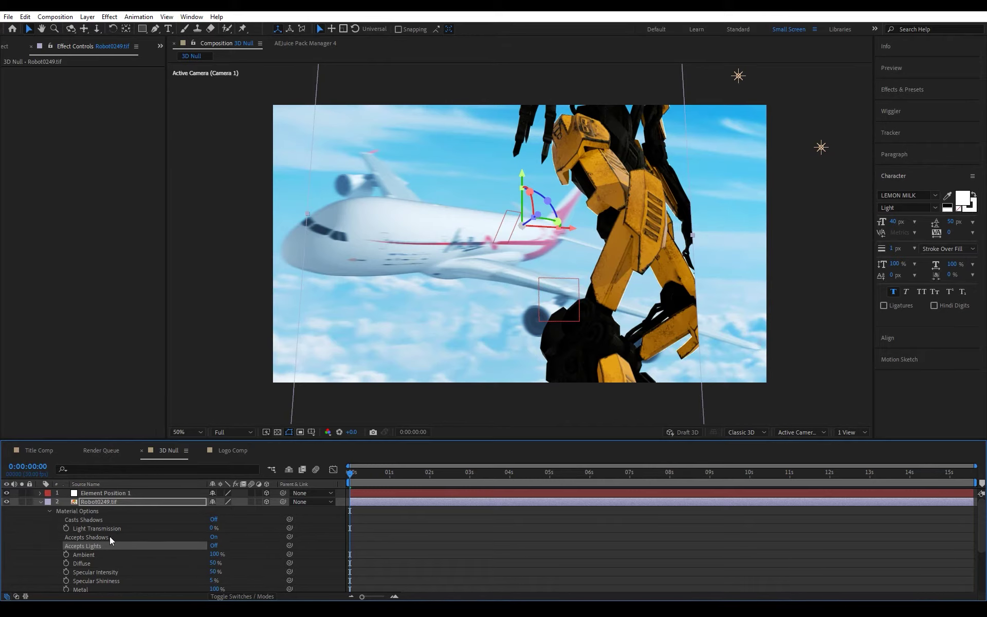
{"action": "left_click", "coordinate": [213, 537]}
{"action": "left_click", "coordinate": [213, 537]}
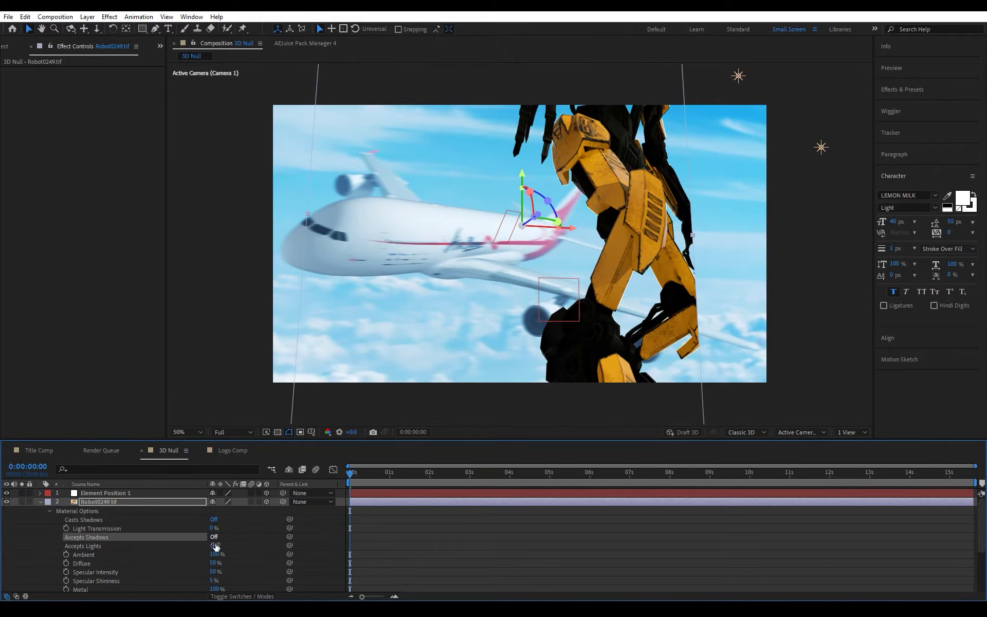
{"action": "left_click", "coordinate": [40, 502]}
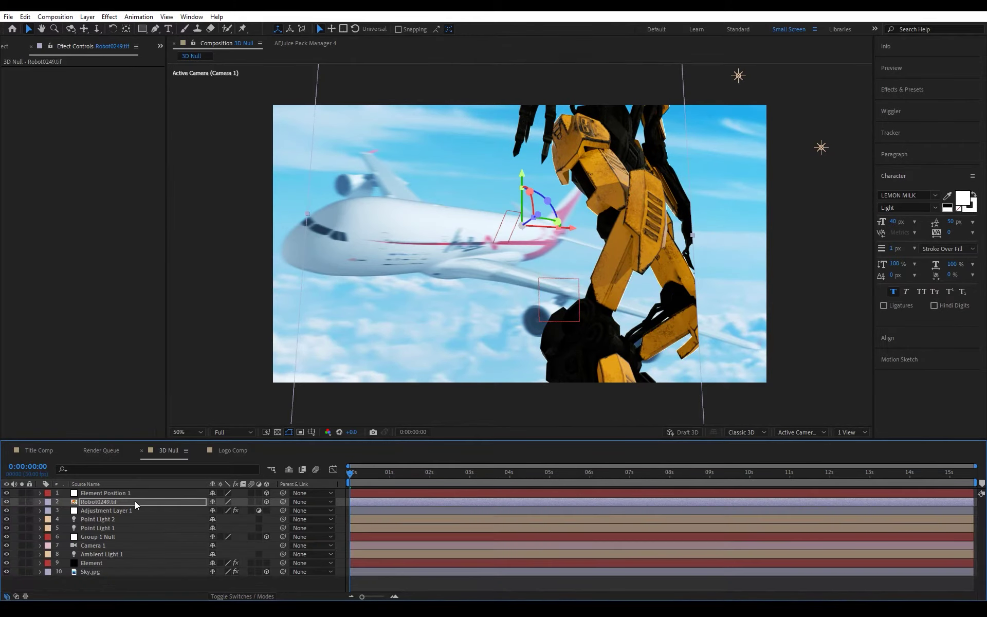
Copy the position of the Element Position 1 null onto the Robot0249.tif layer.
{"action": "left_click", "coordinate": [118, 494]}
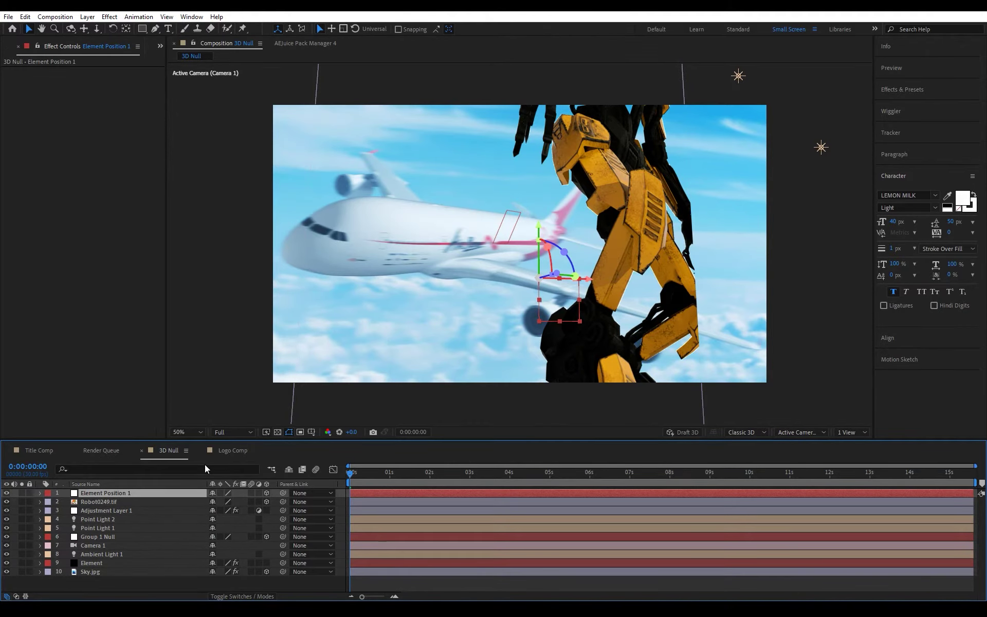
{"action": "key", "text": "p"}
{"action": "left_click", "coordinate": [128, 503]}
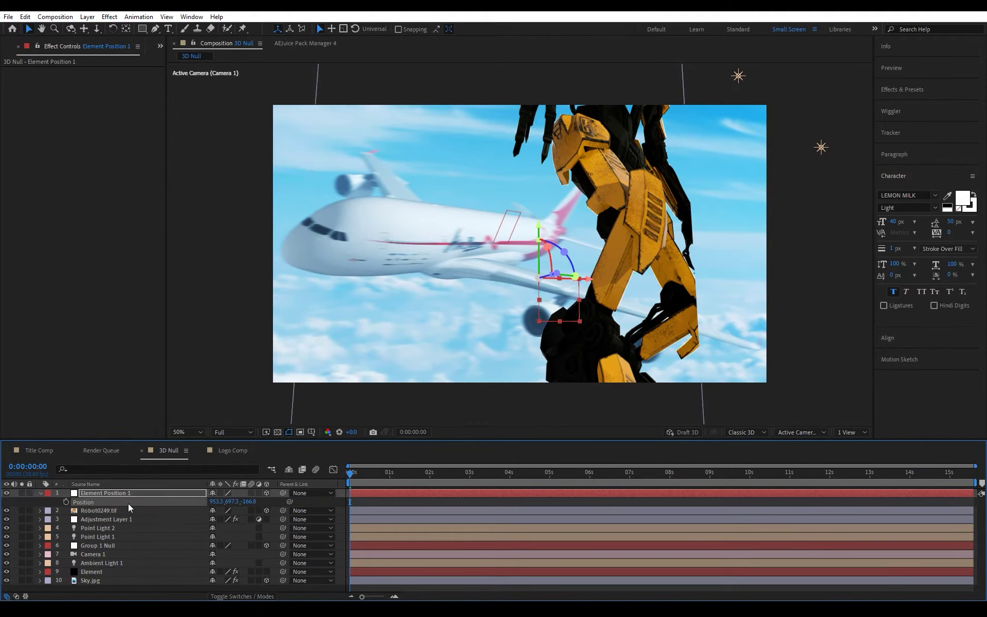
{"action": "left_click", "coordinate": [111, 510]}
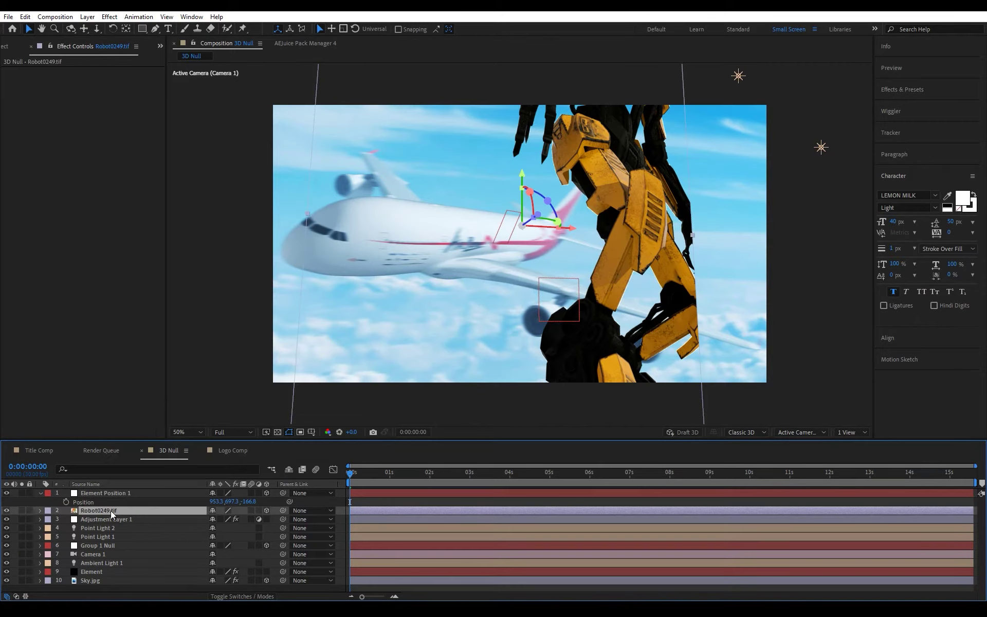
{"action": "key", "text": "p"}
{"action": "left_click", "coordinate": [94, 520]}
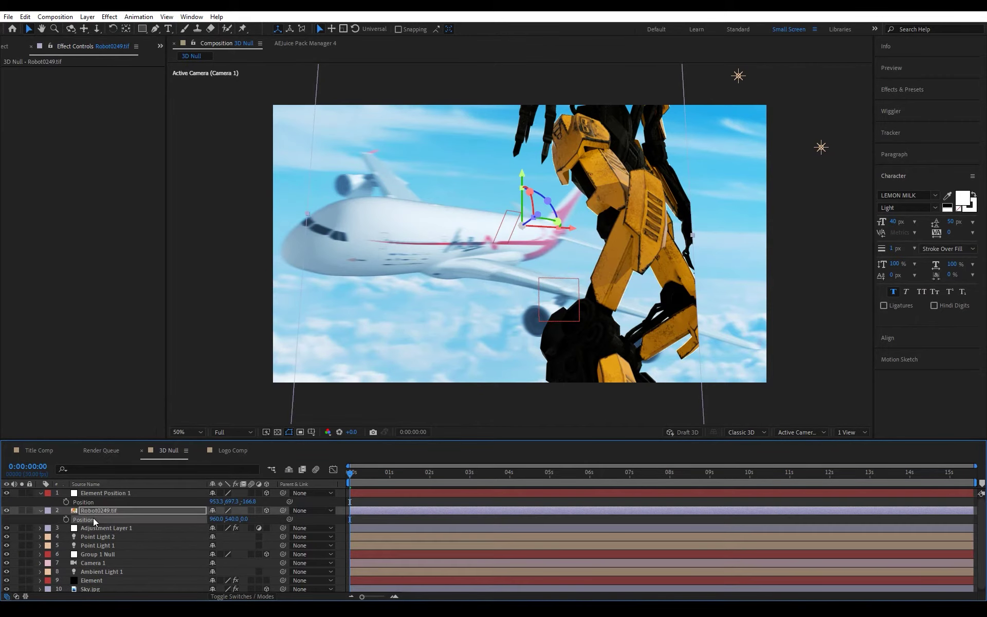
{"action": "key", "text": "ctrl+v"}
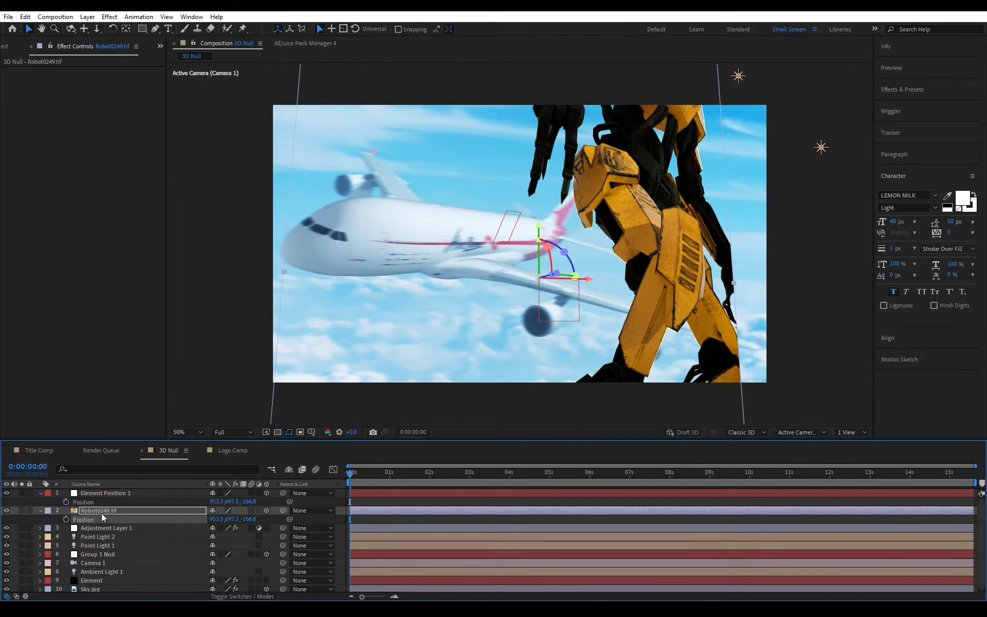
Scale the Robot0249.tif layer to 21% and rotate it slightly in 3D to line up with the airplane wing.
{"action": "key", "text": "s"}
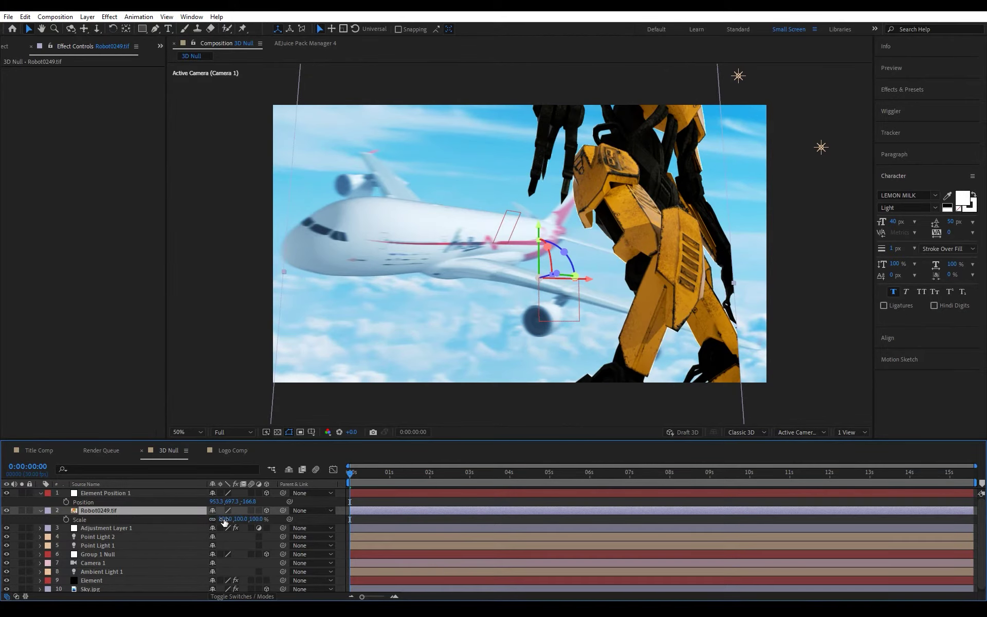
{"action": "left_click_drag", "start_coordinate": [224, 520], "coordinate": [179, 518]}
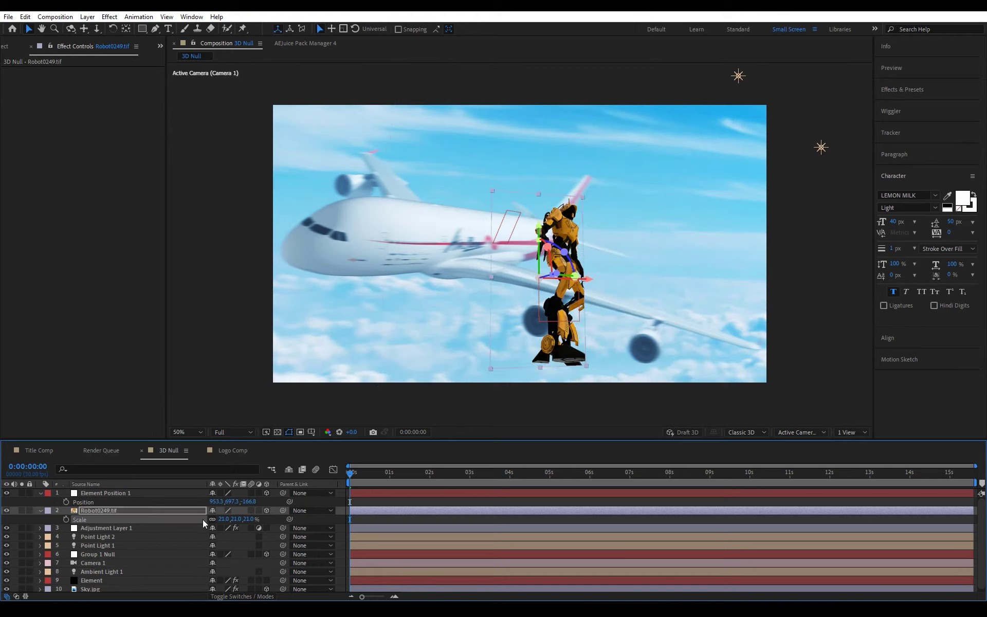
{"action": "left_click_drag", "start_coordinate": [547, 250], "coordinate": [581, 291]}
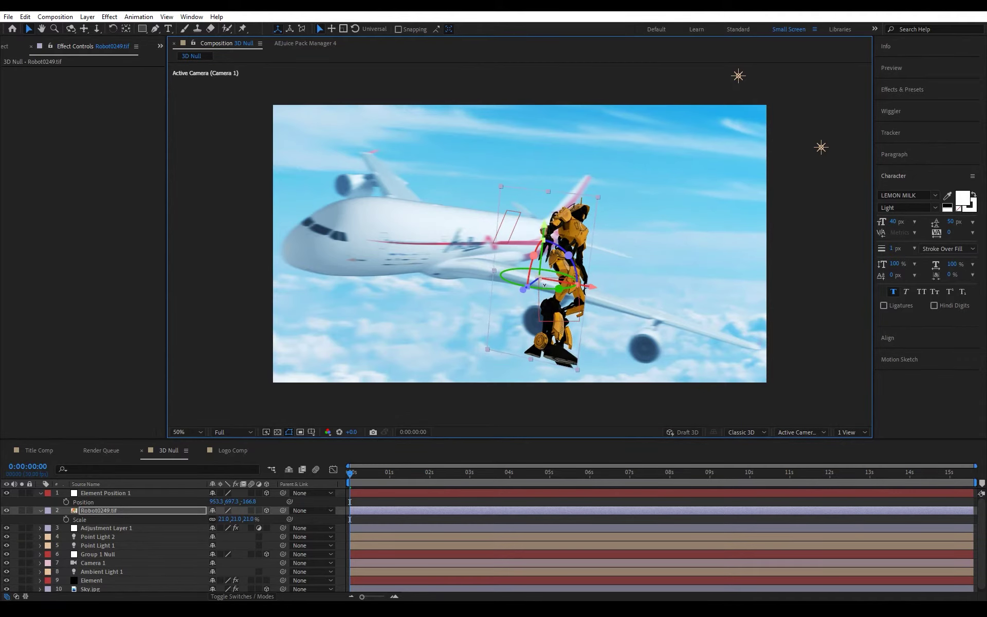
Set the robot layer's anchor point to 784, 1794, 0 so its feet stand on the wing, and collapse the open layer properties.
{"action": "left_click", "coordinate": [132, 510]}
{"action": "key", "text": "a"}
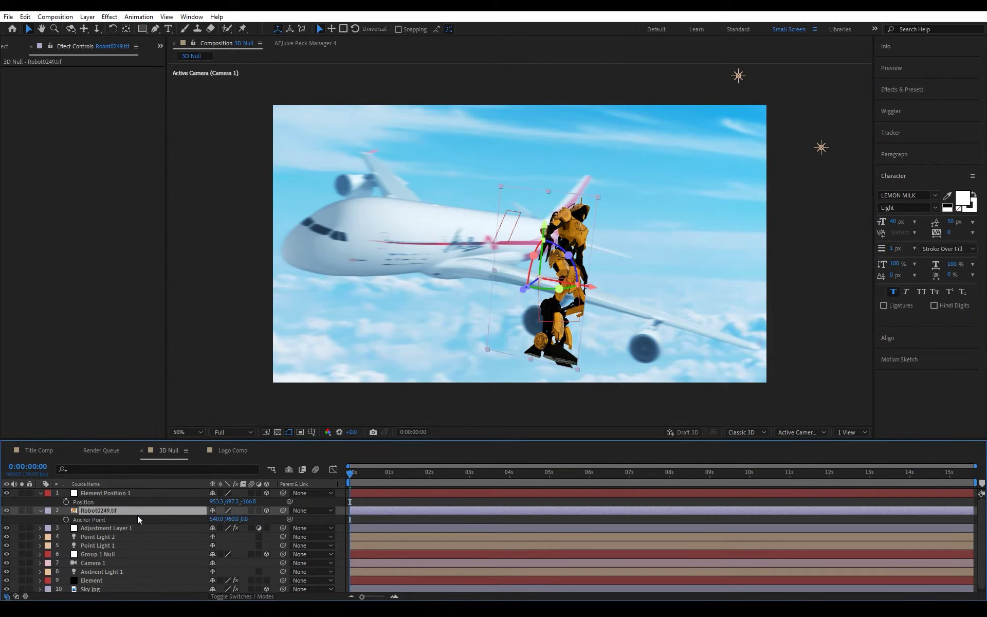
{"action": "left_click_drag", "start_coordinate": [230, 519], "coordinate": [657, 522]}
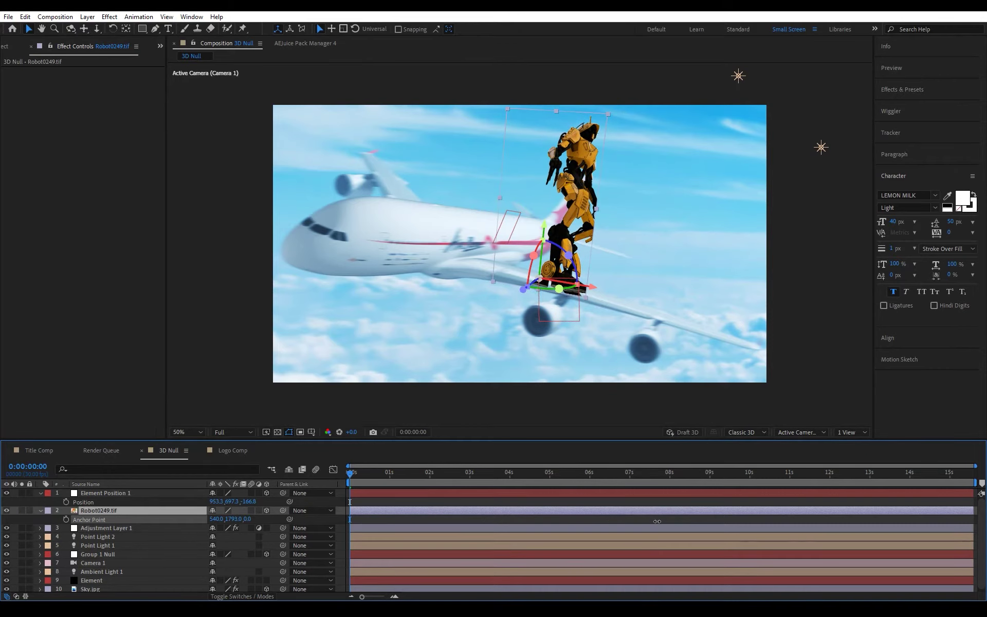
{"action": "left_click_drag", "start_coordinate": [200, 521], "coordinate": [346, 524]}
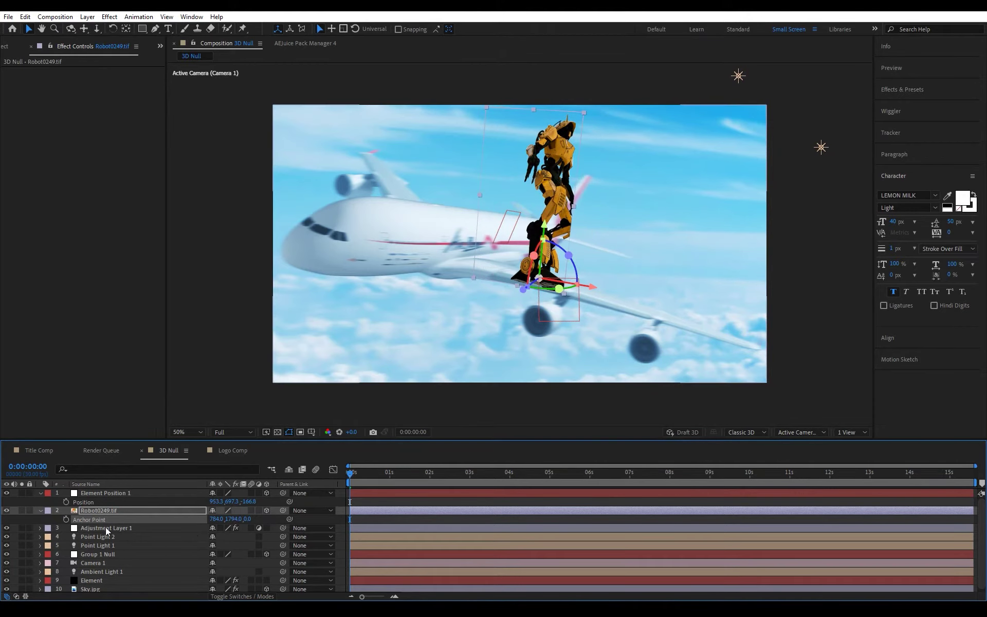
{"action": "left_click", "coordinate": [41, 511]}
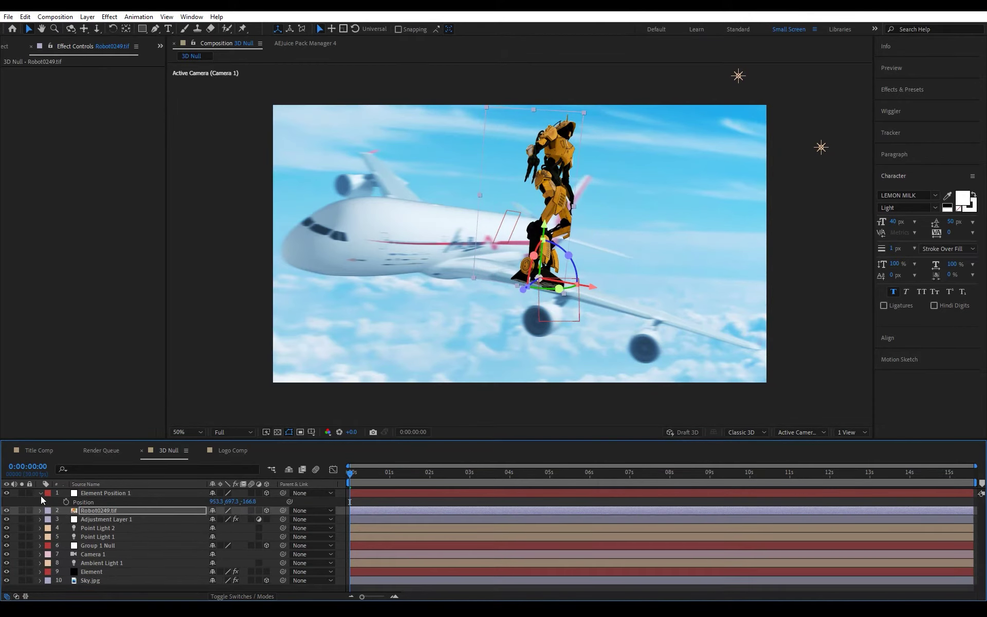
{"action": "left_click", "coordinate": [41, 494]}
{"action": "left_click", "coordinate": [107, 581]}
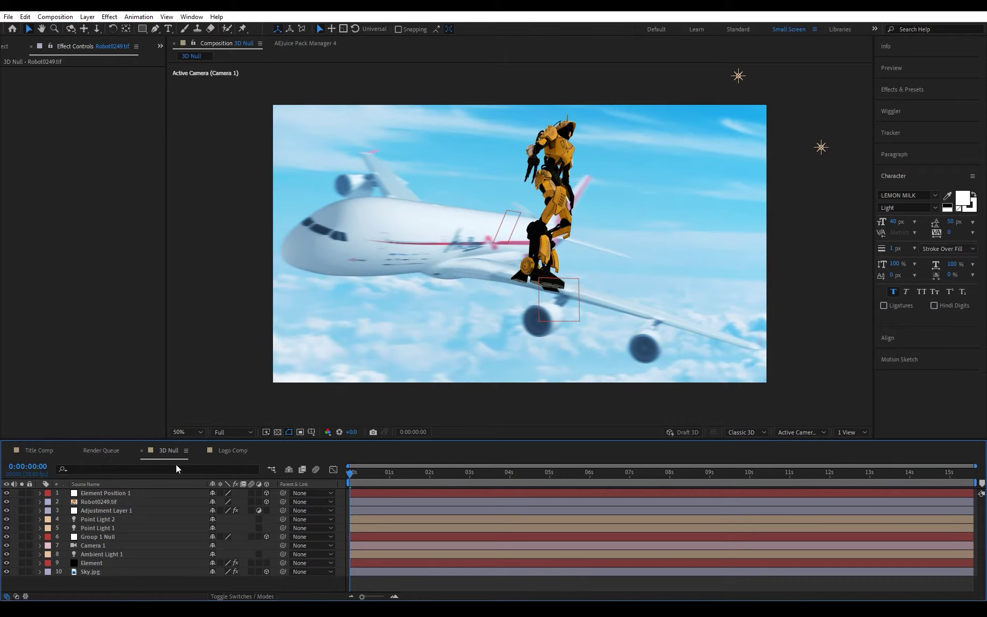
Set the preview resolution to Half and orbit the camera around the airplane and the attached robot.
{"action": "left_click", "coordinate": [224, 434]}
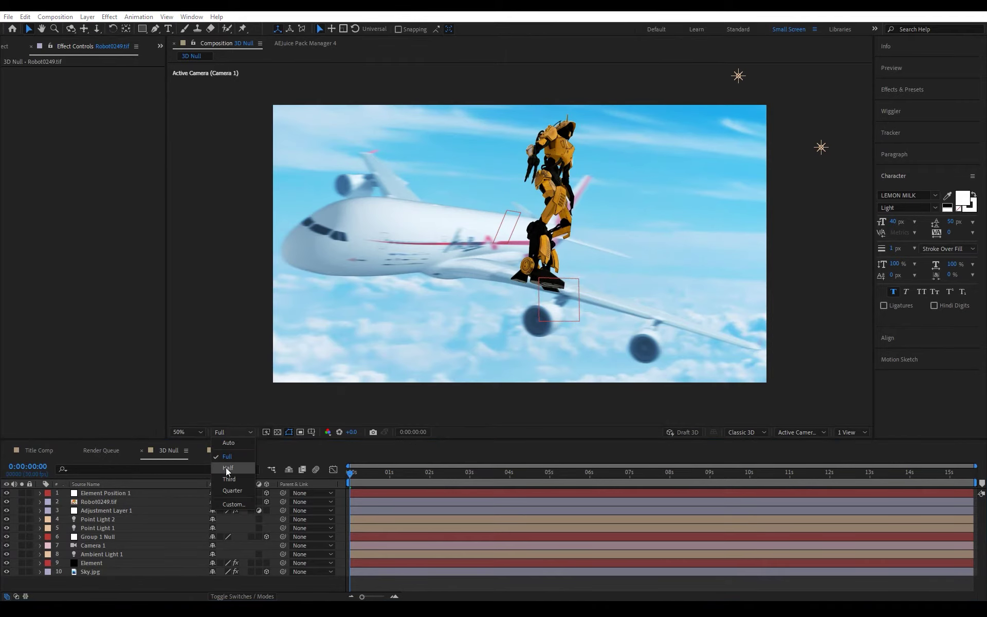
{"action": "left_click", "coordinate": [226, 468]}
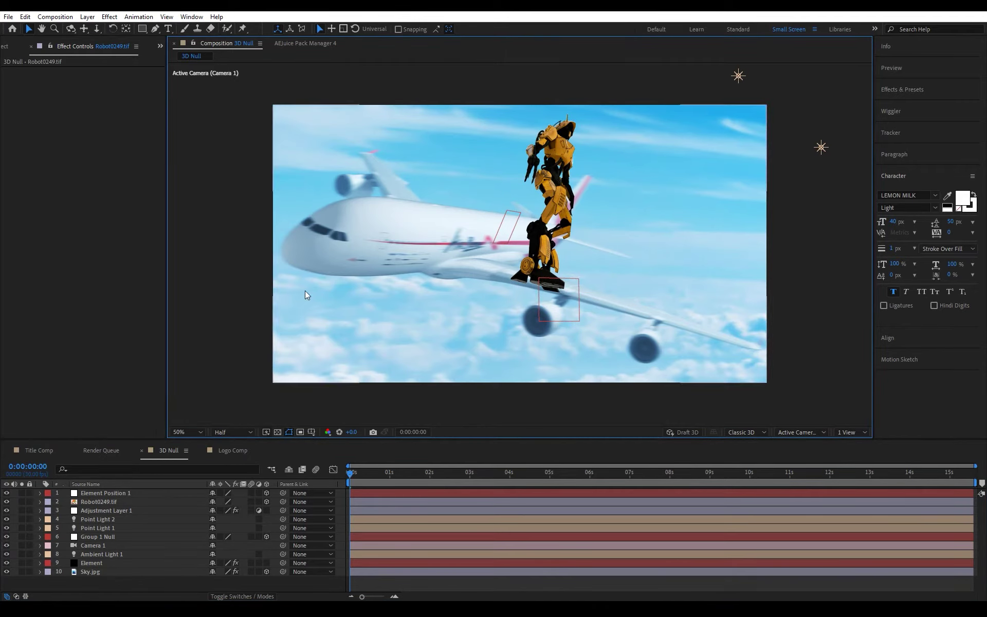
{"action": "key", "text": "c"}
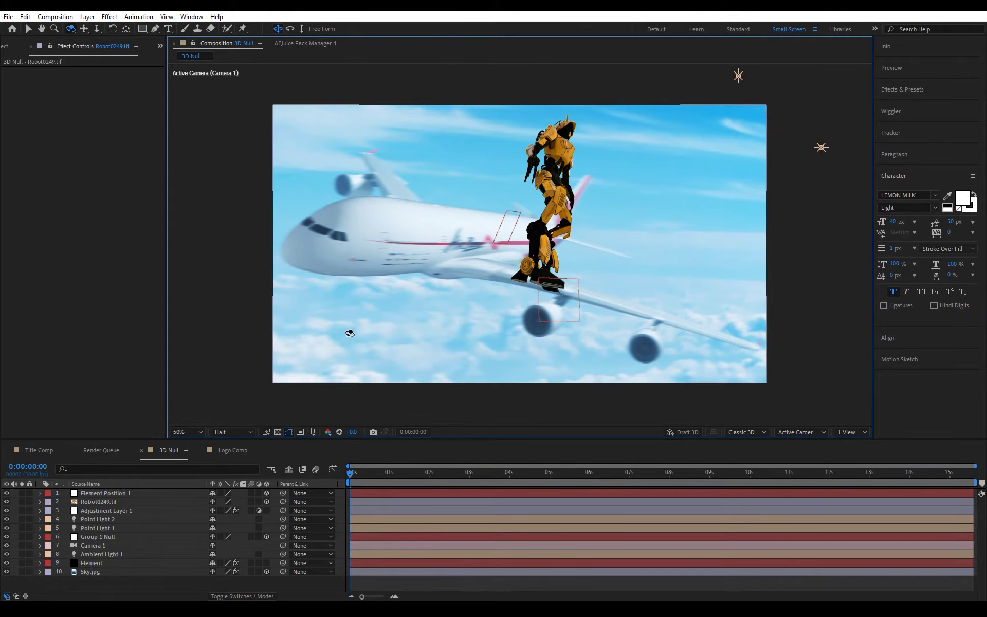
{"action": "mouse_move", "coordinate": [349, 331]}
{"action": "left_mouse_down"}
{"action": "mouse_move", "coordinate": [373, 342]}
{"action": "mouse_move", "coordinate": [325, 327]}
{"action": "mouse_move", "coordinate": [361, 335]}
{"action": "mouse_move", "coordinate": [339, 326]}
{"action": "mouse_move", "coordinate": [352, 333]}
{"action": "left_mouse_up"}
{"action": "key", "text": "F2"}
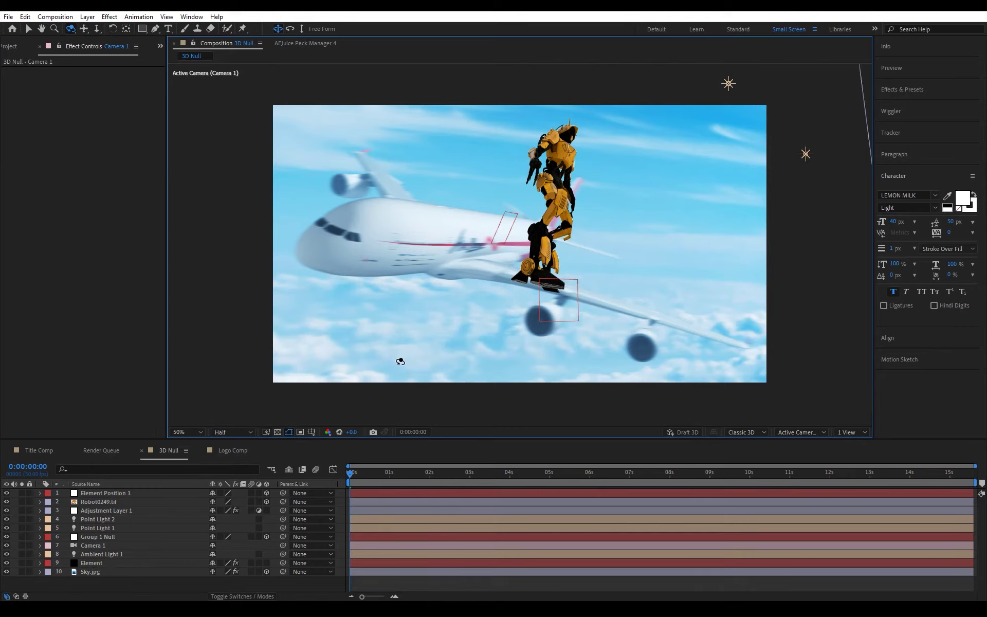
In Logo Comp, auto-trace the NEw.ai logo's alpha onto a new layer and hide both the traced and original logo layers.
{"action": "left_click", "coordinate": [244, 453]}
{"action": "left_click", "coordinate": [85, 494]}
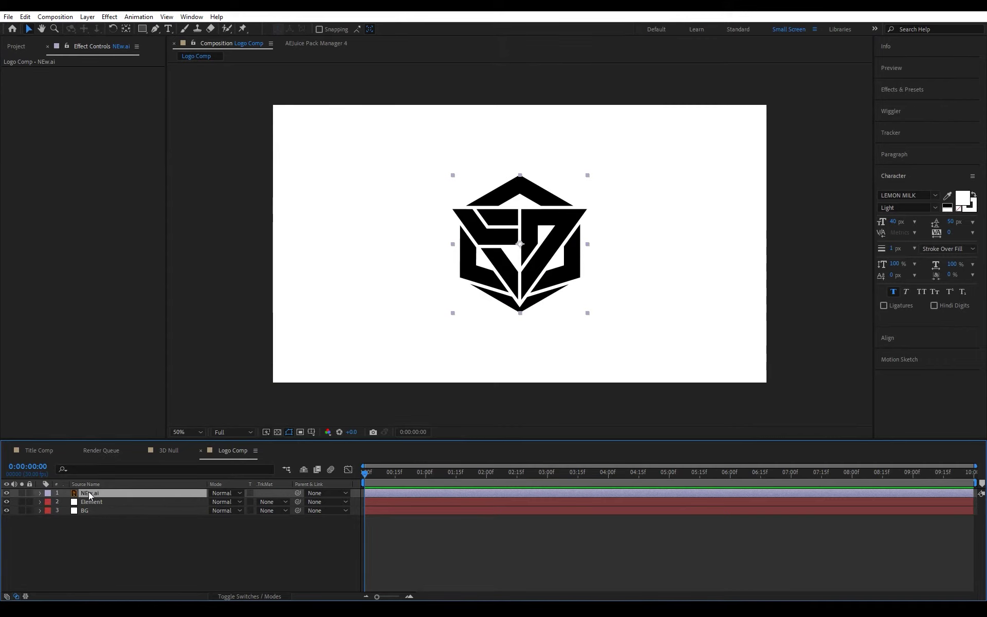
{"action": "left_click", "coordinate": [87, 17]}
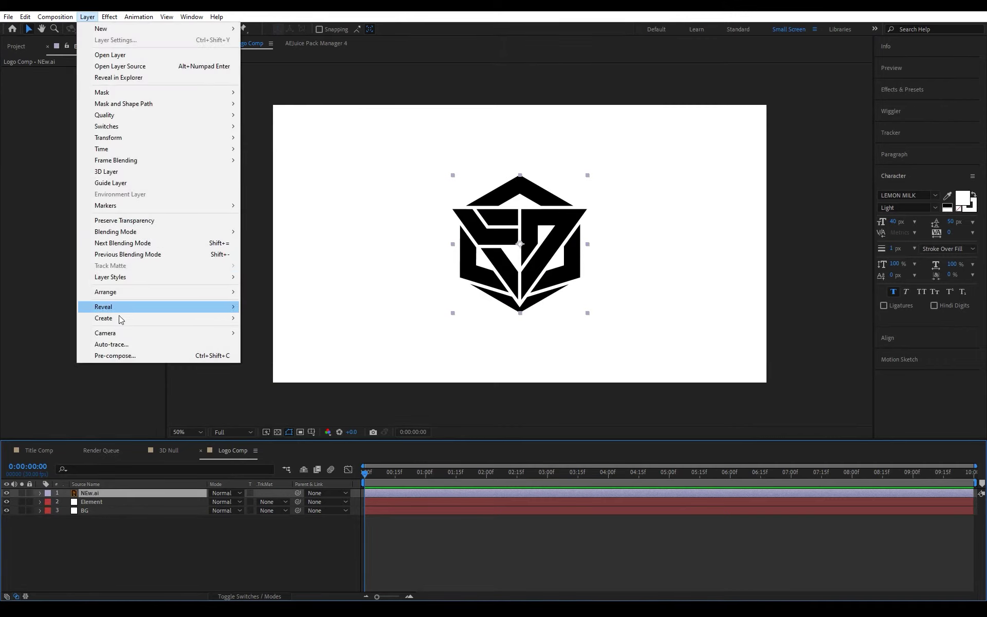
{"action": "left_click", "coordinate": [124, 342]}
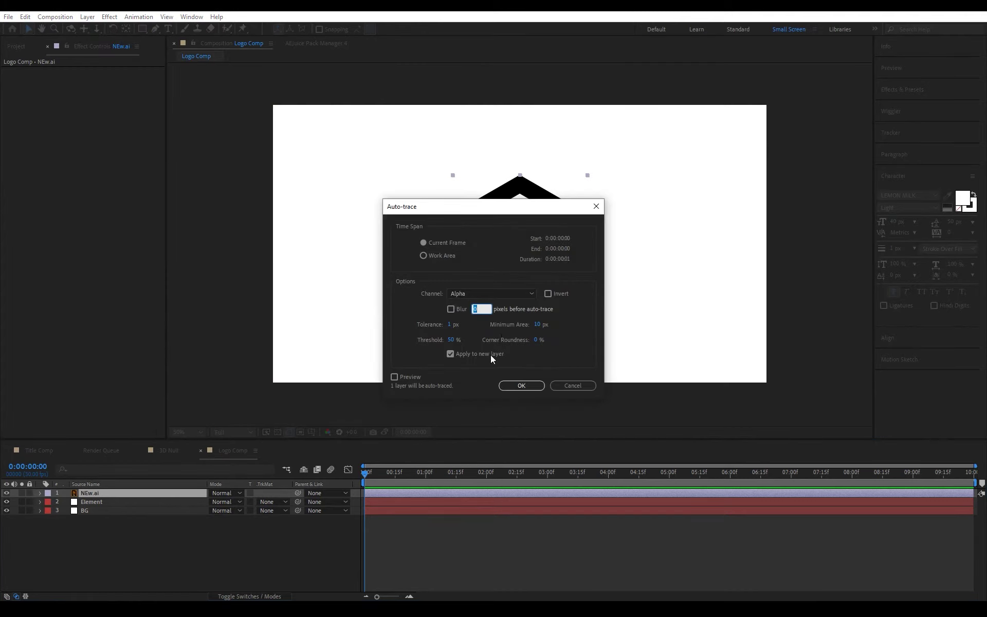
{"action": "left_click", "coordinate": [513, 386]}
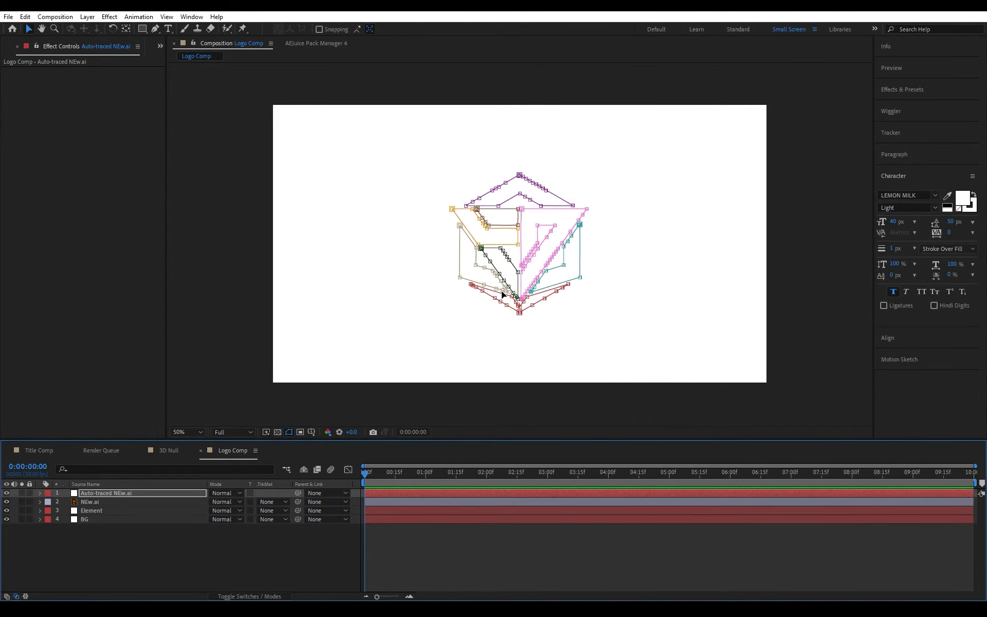
{"action": "left_click_drag", "start_coordinate": [7, 493], "coordinate": [6, 502]}
Assign the auto-traced logo layer to the Element effect's custom Path Layer 1 and set its source to Masks.
{"action": "left_click", "coordinate": [94, 512]}
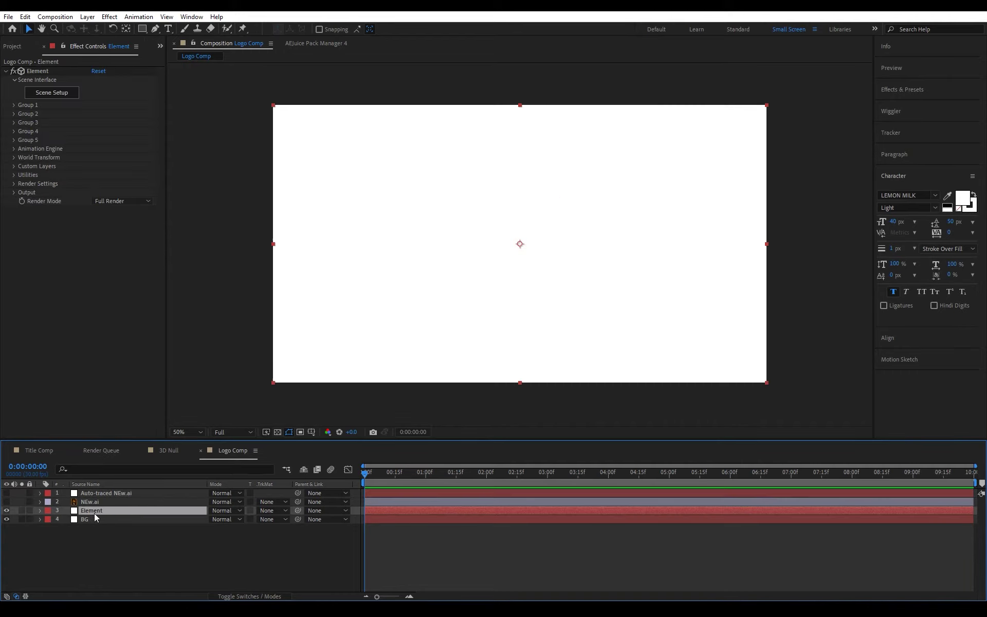
{"action": "left_click", "coordinate": [14, 165]}
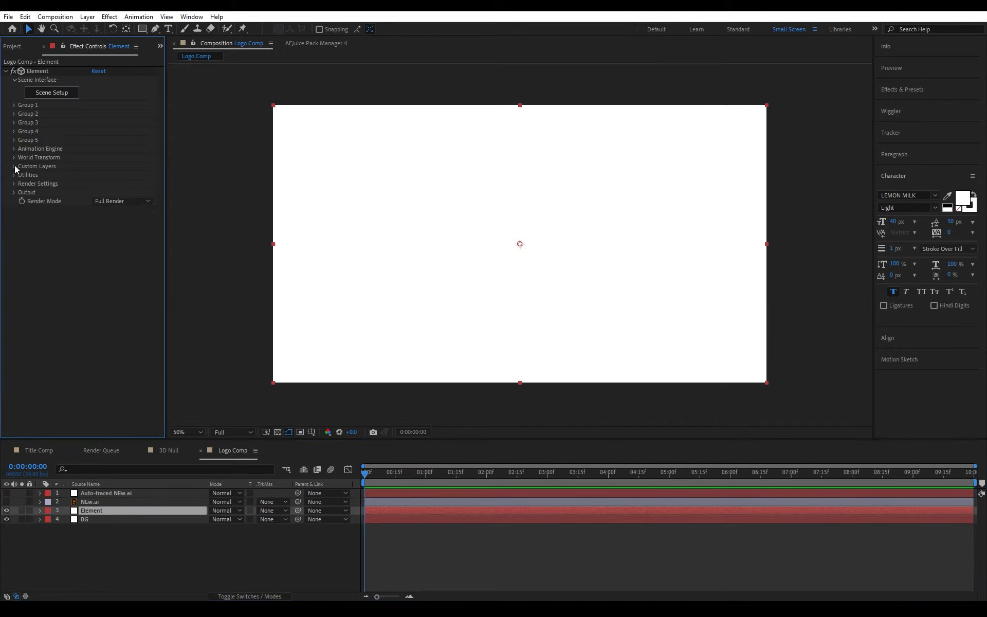
{"action": "left_click", "coordinate": [14, 165]}
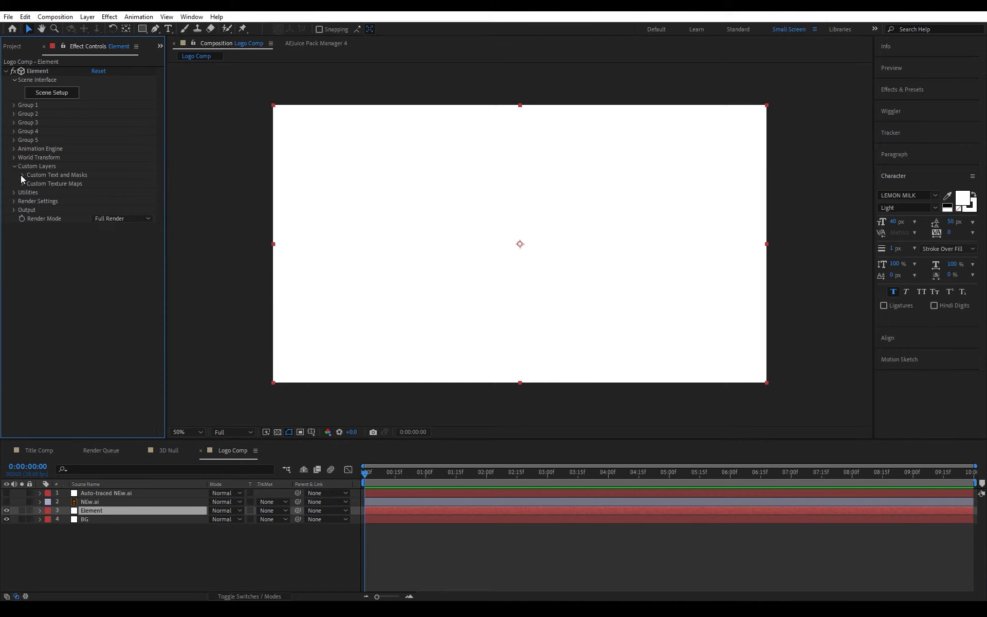
{"action": "left_click", "coordinate": [23, 175]}
{"action": "left_click", "coordinate": [99, 184]}
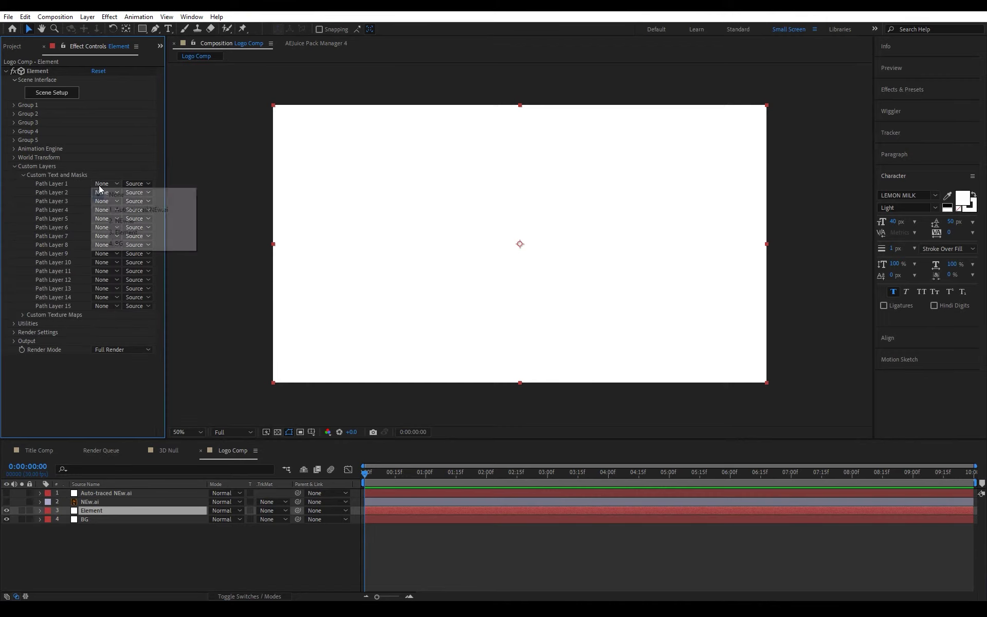
{"action": "left_click", "coordinate": [132, 214]}
{"action": "left_click", "coordinate": [135, 184]}
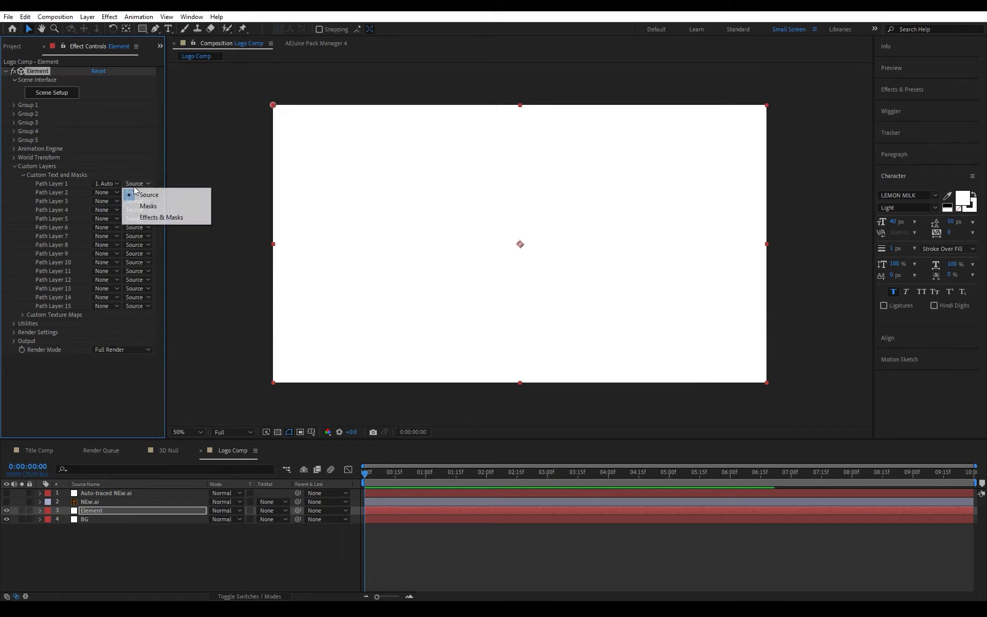
{"action": "left_click", "coordinate": [147, 206]}
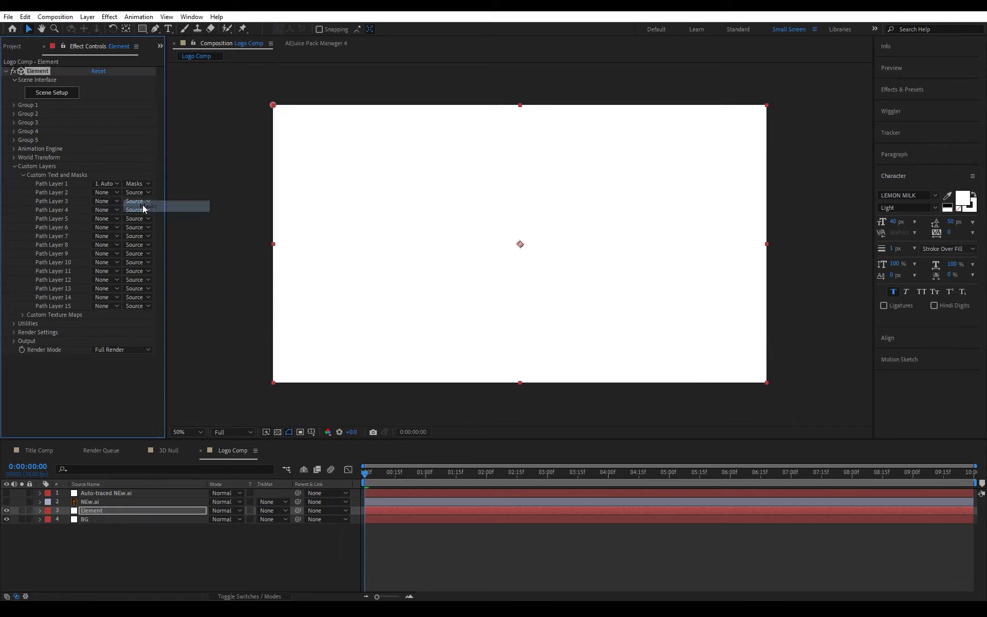
Extrude the logo's custom path into a 3D model in Element's Scene Setup.
{"action": "left_click", "coordinate": [60, 94]}
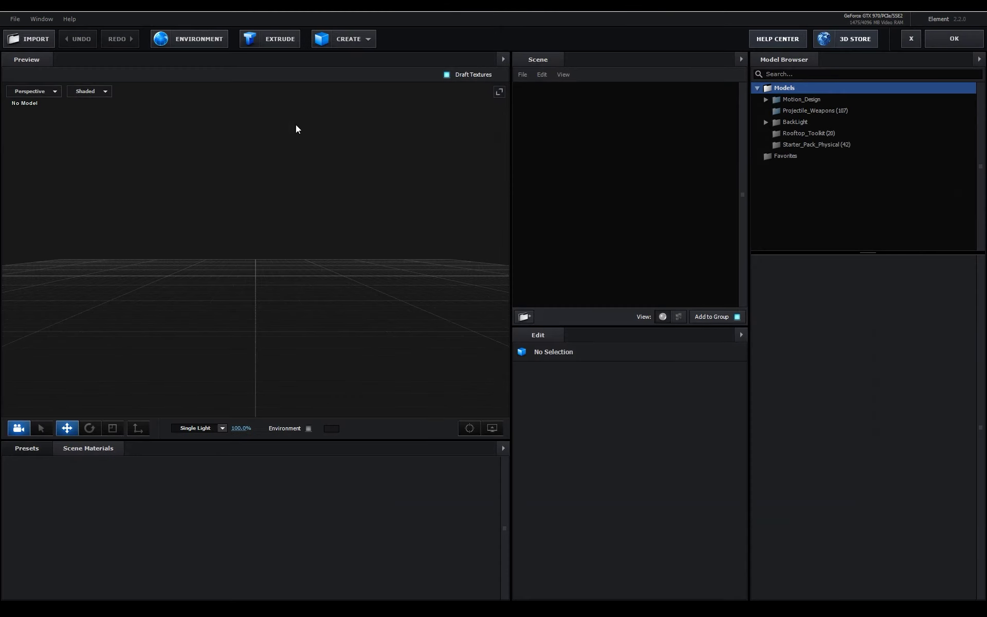
{"action": "left_click", "coordinate": [280, 41]}
{"action": "mouse_move", "coordinate": [156, 316]}
{"action": "left_mouse_down"}
{"action": "mouse_move", "coordinate": [268, 311]}
{"action": "mouse_move", "coordinate": [176, 308]}
{"action": "mouse_move", "coordinate": [162, 335]}
{"action": "left_mouse_up"}
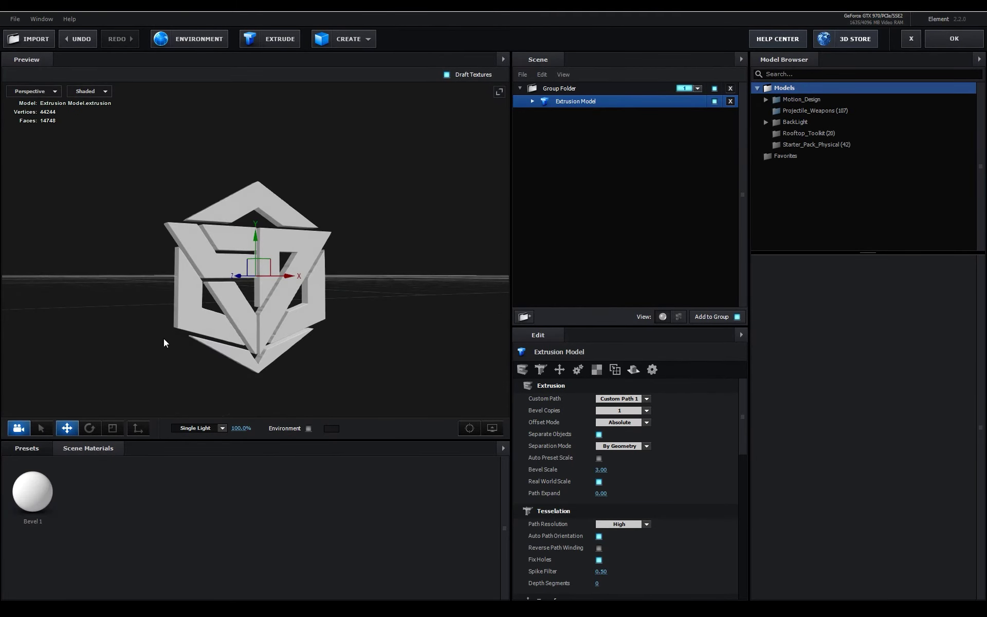
{"action": "scroll", "coordinate": [170, 340], "scroll_direction": "up", "scroll_amount": 3}
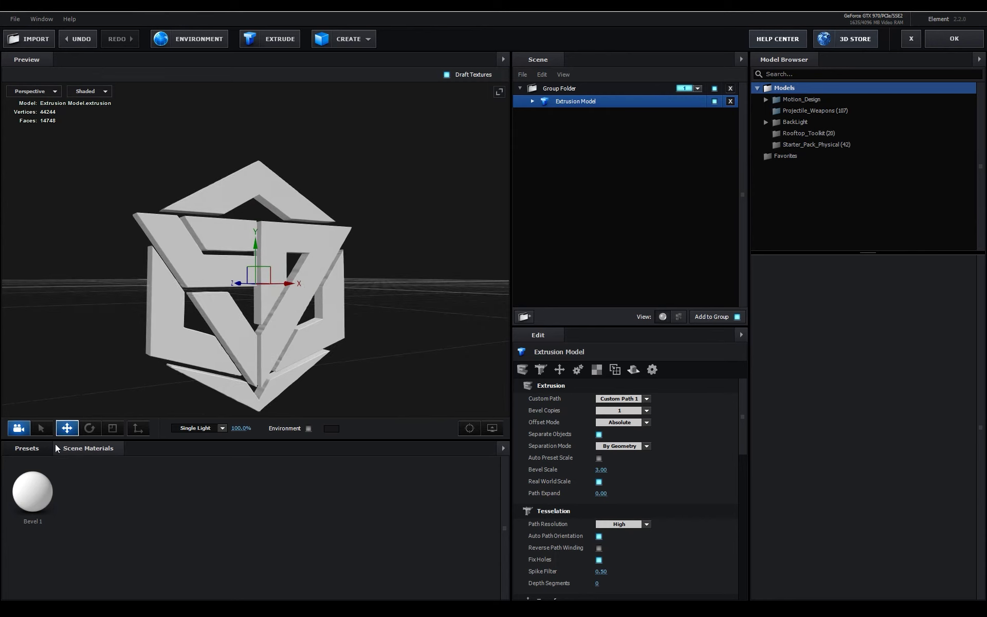
Apply the 3-layer preset from the Physical bevels to the extruded logo and accept the scene.
{"action": "left_click", "coordinate": [42, 446]}
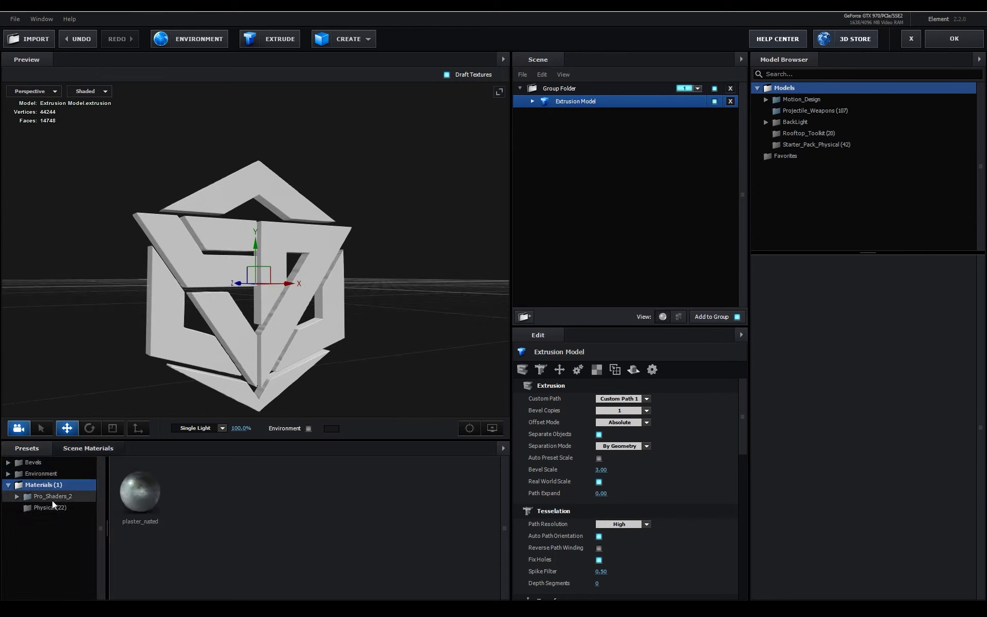
{"action": "double_click", "coordinate": [51, 497]}
{"action": "double_click", "coordinate": [40, 465]}
{"action": "left_click", "coordinate": [44, 477]}
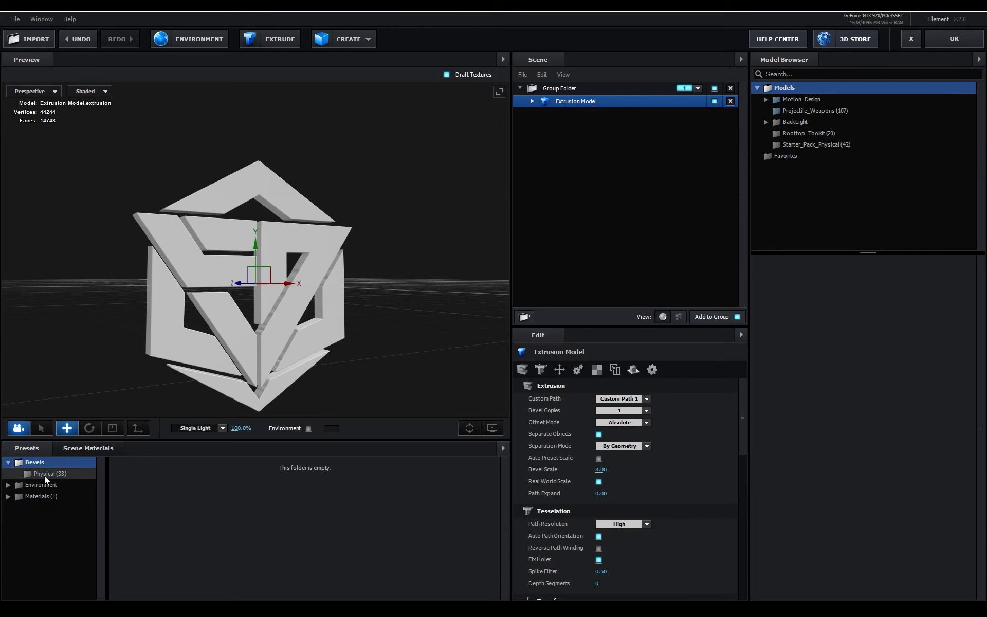
{"action": "left_click_drag", "start_coordinate": [153, 496], "coordinate": [122, 363]}
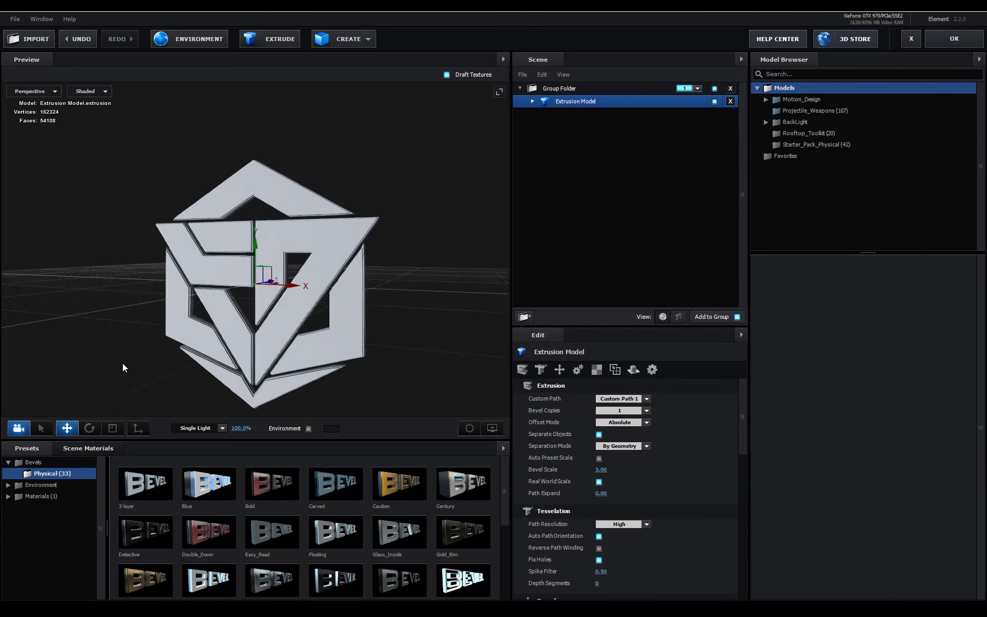
{"action": "left_click", "coordinate": [928, 46]}
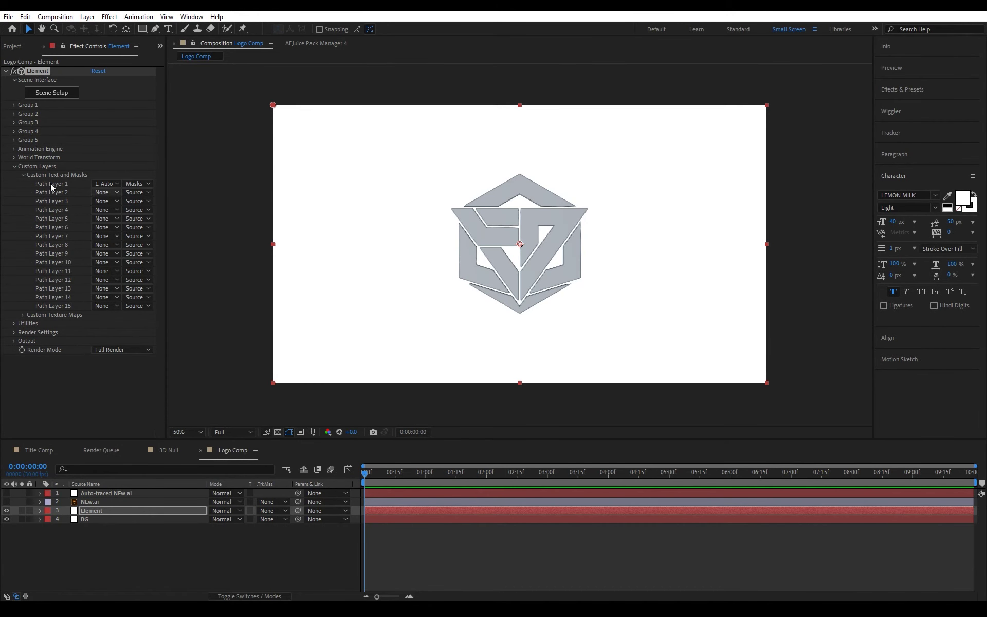
Open the OBJ export for all groups from Element's Utilities and cancel it.
{"action": "left_click", "coordinate": [14, 166]}
{"action": "left_click", "coordinate": [14, 175]}
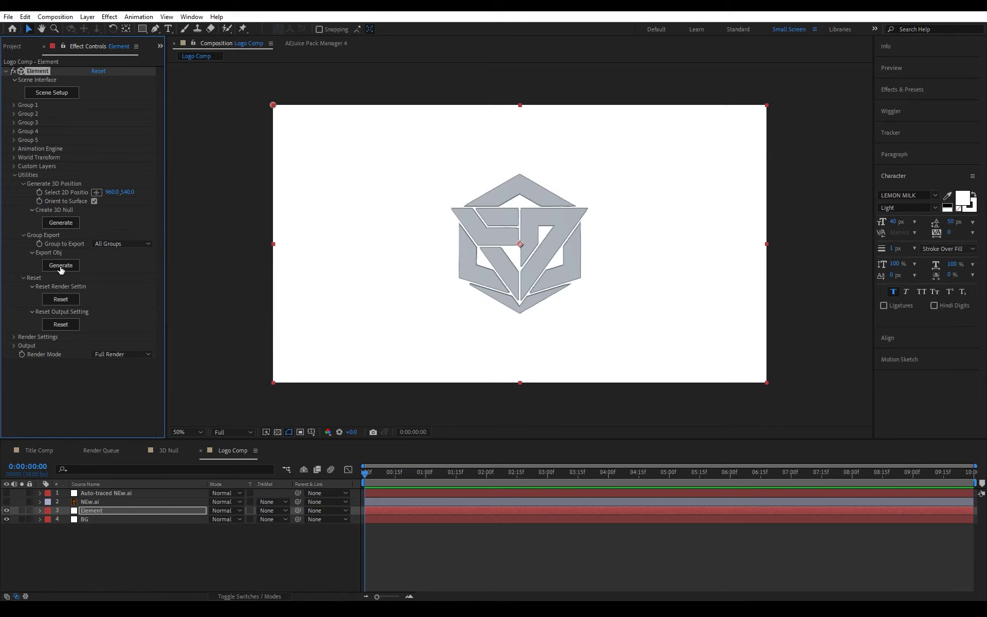
{"action": "left_click", "coordinate": [106, 245]}
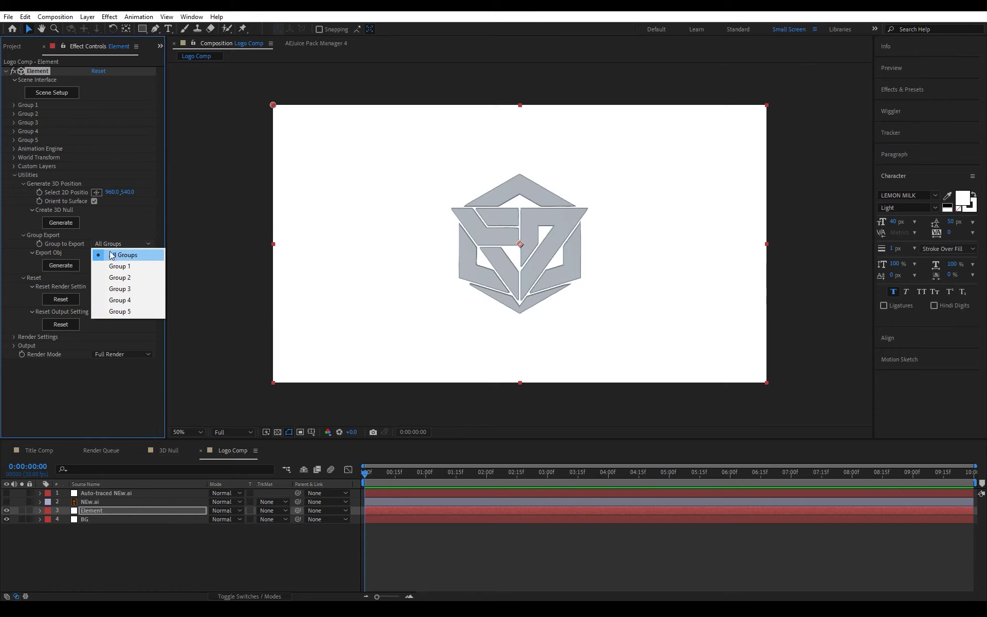
{"action": "left_click", "coordinate": [65, 223]}
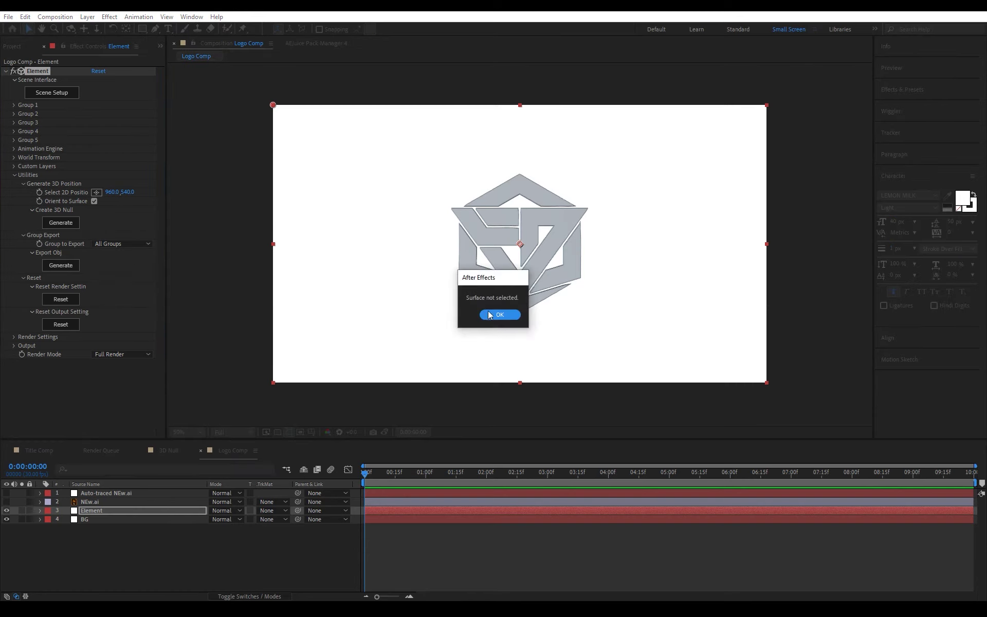
{"action": "left_click", "coordinate": [489, 313]}
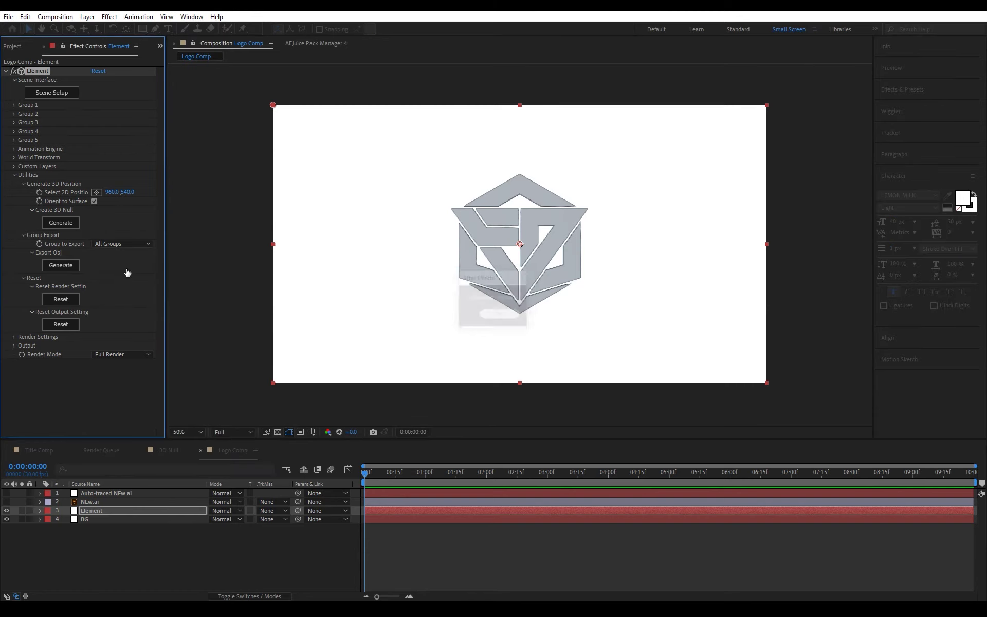
{"action": "left_click", "coordinate": [57, 266]}
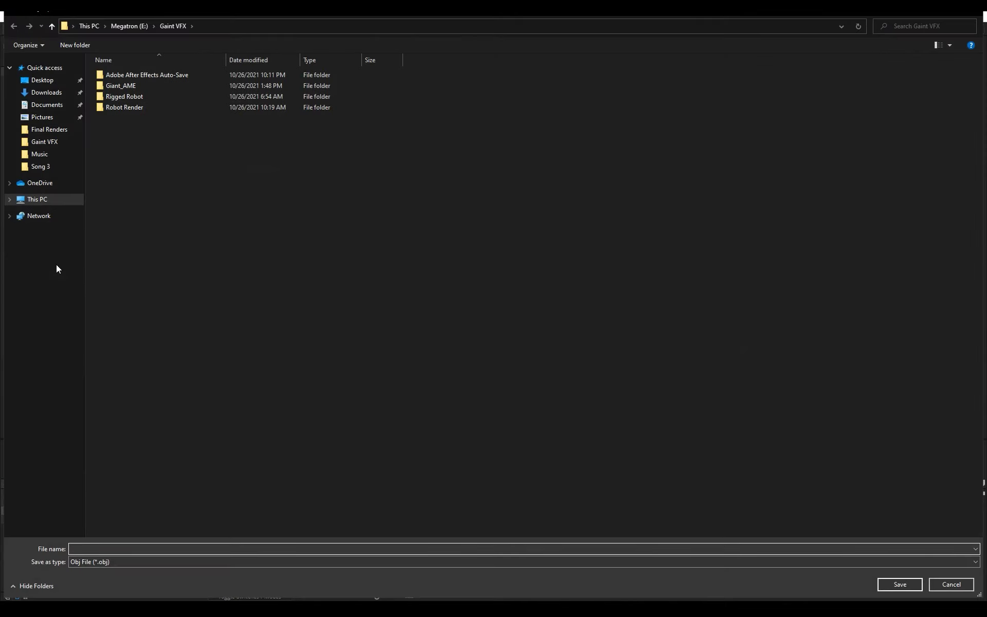
{"action": "left_click", "coordinate": [951, 585]}
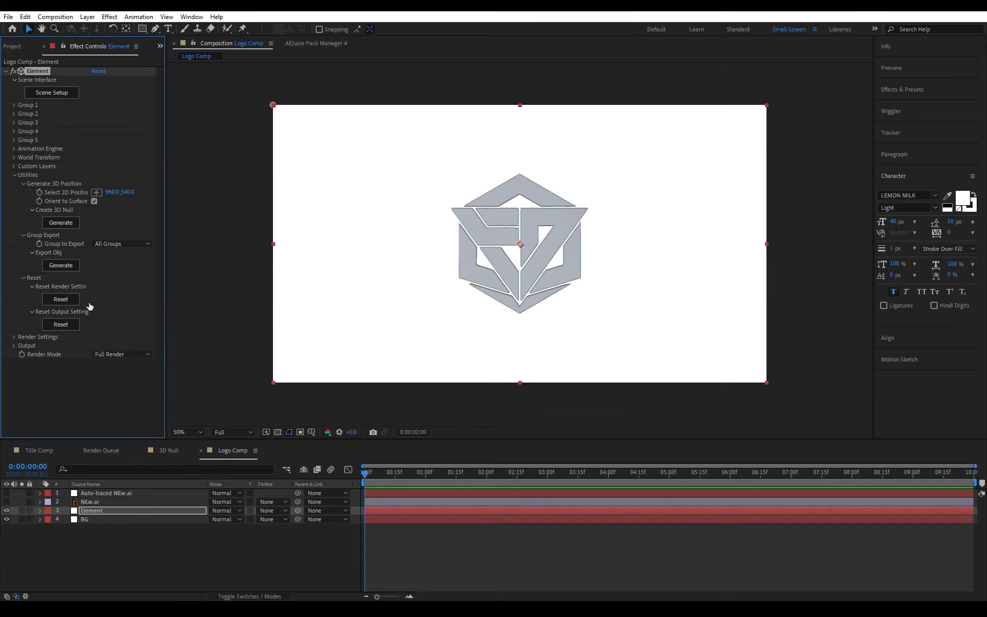
Save the project.
{"action": "key", "text": "ctrl+s"}
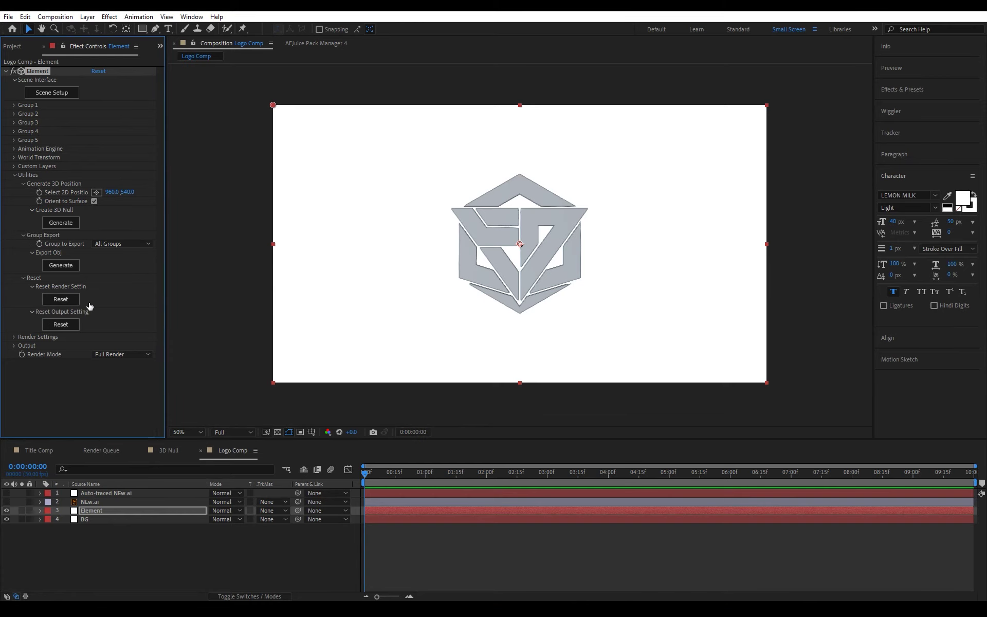